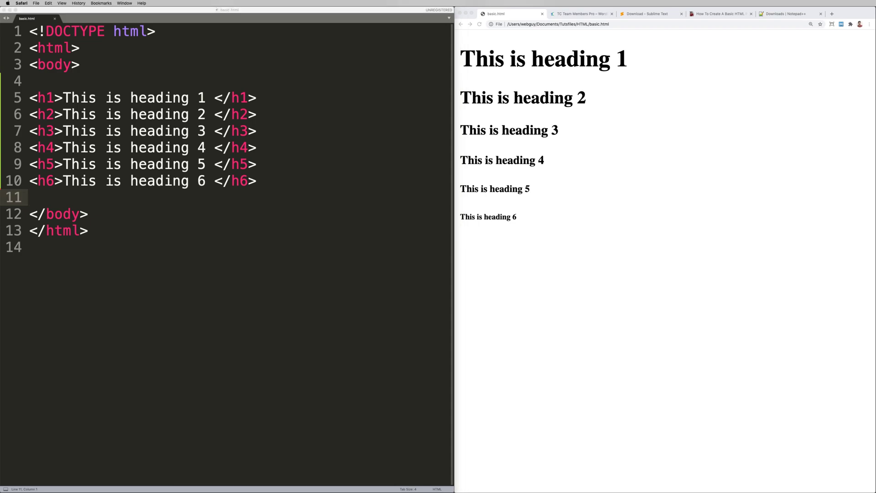
Minimize the YouTube playlist window and glance at the TC Team Members Pro page
key(super+Tab)
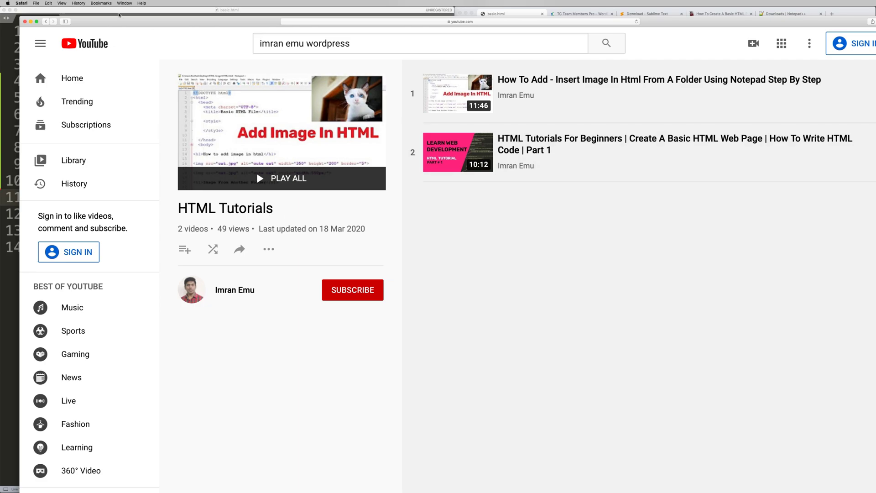
mouse_move(636, 152)
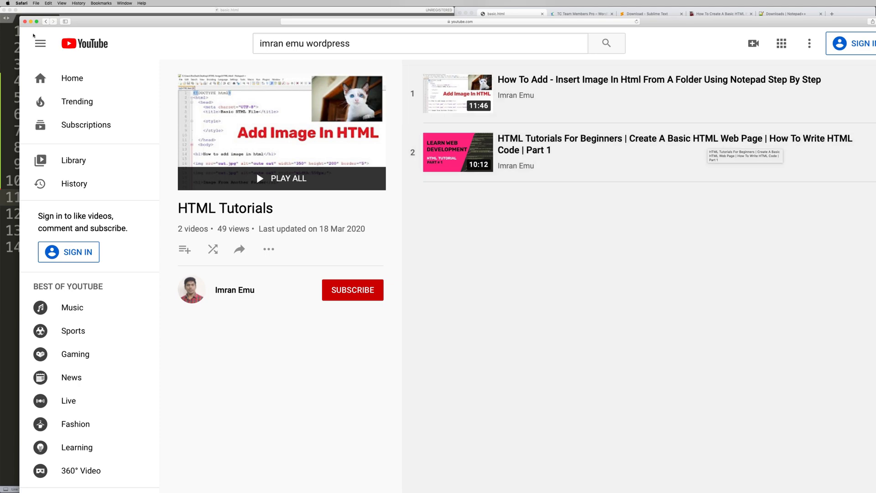
click(30, 23)
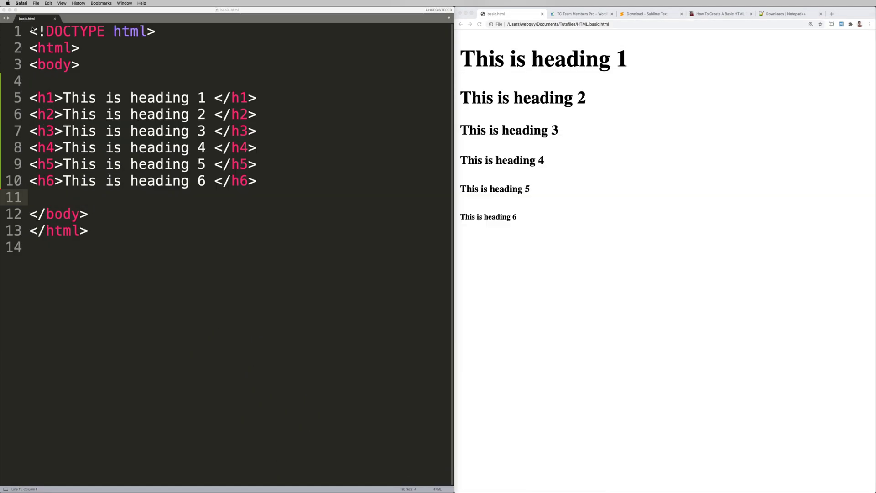
click(226, 212)
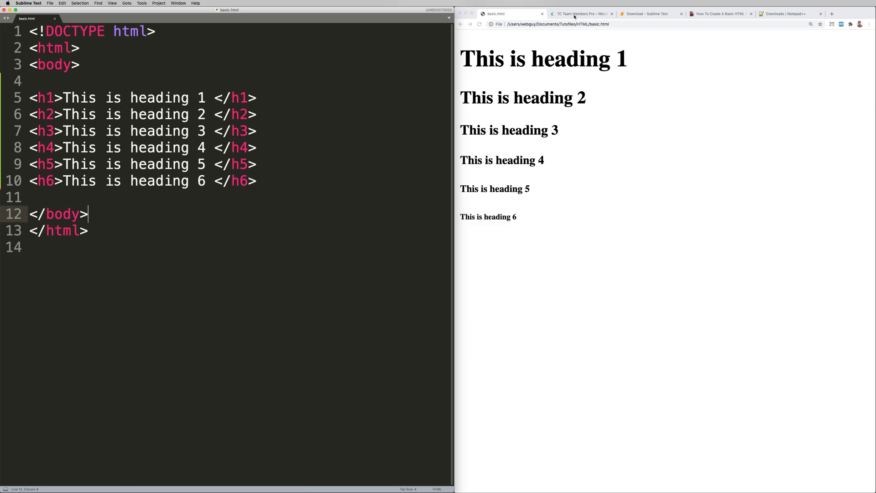
click(568, 14)
scroll(572, 154, up, 5)
scroll(572, 154, up, 10)
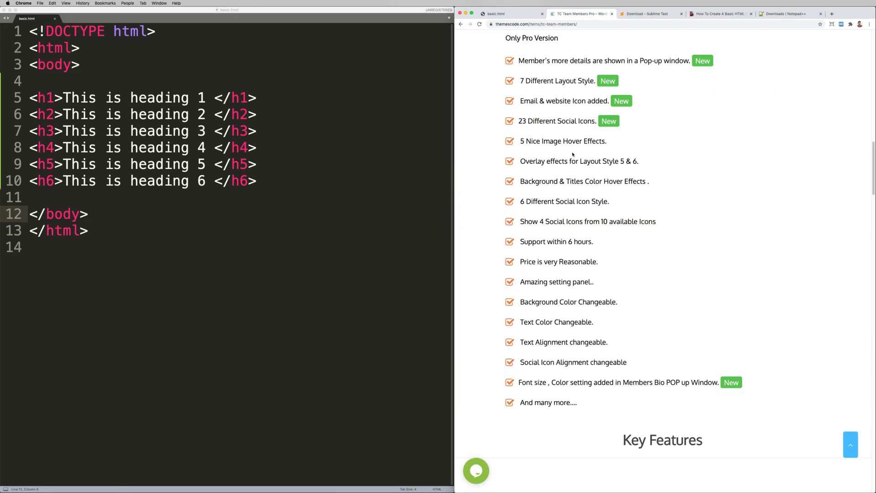
scroll(573, 154, up, 10)
scroll(573, 154, up, 5)
scroll(572, 154, down, 5)
scroll(573, 158, up, 5)
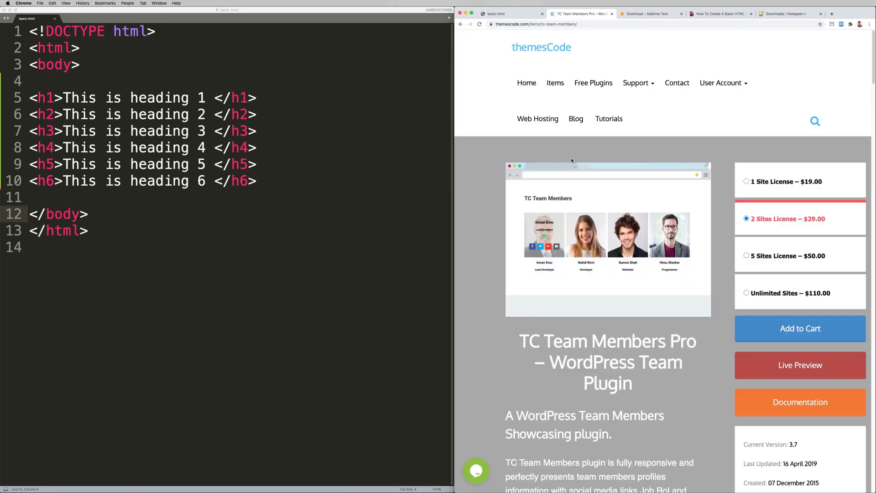
scroll(534, 95, down, 5)
scroll(572, 96, down, 1)
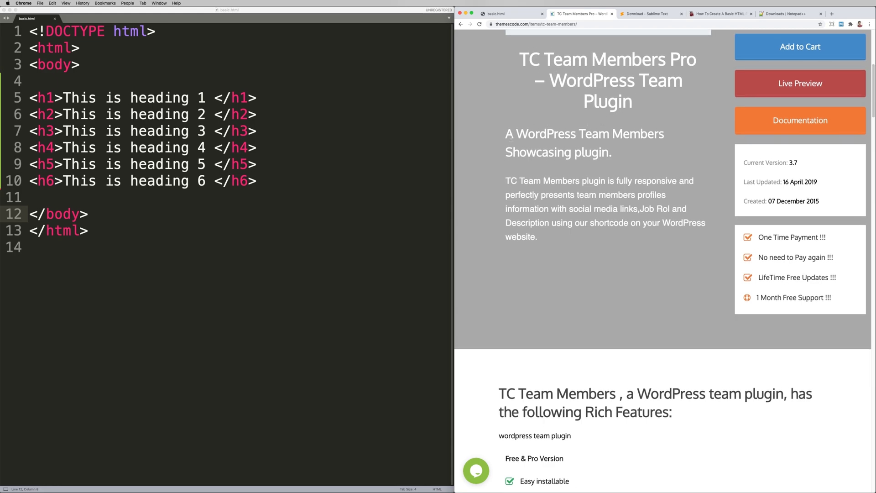
scroll(549, 155, down, 5)
scroll(539, 108, down, 2)
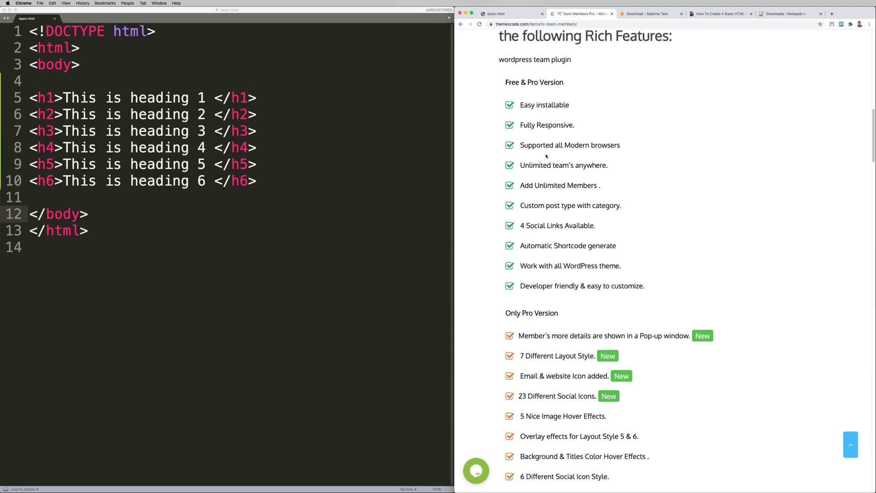
scroll(547, 206, down, 3)
scroll(561, 326, down, 5)
scroll(561, 318, down, 1)
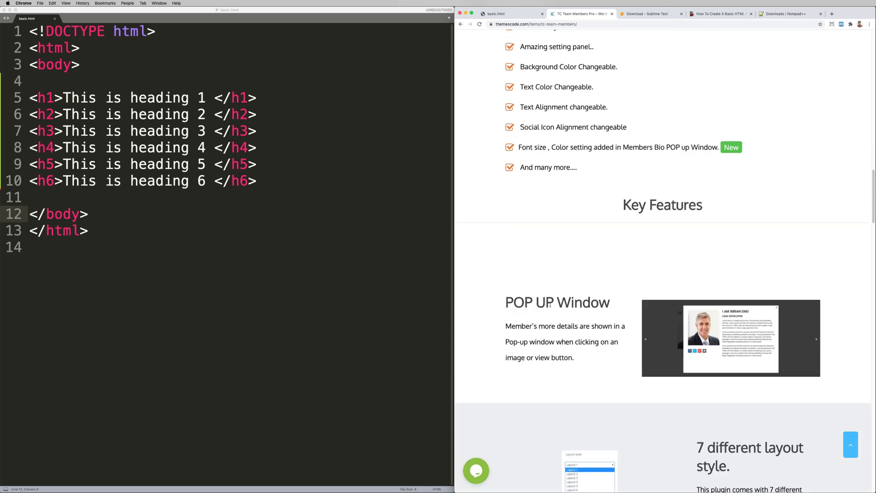
scroll(552, 303, up, 3)
scroll(552, 306, up, 8)
scroll(553, 311, up, 8)
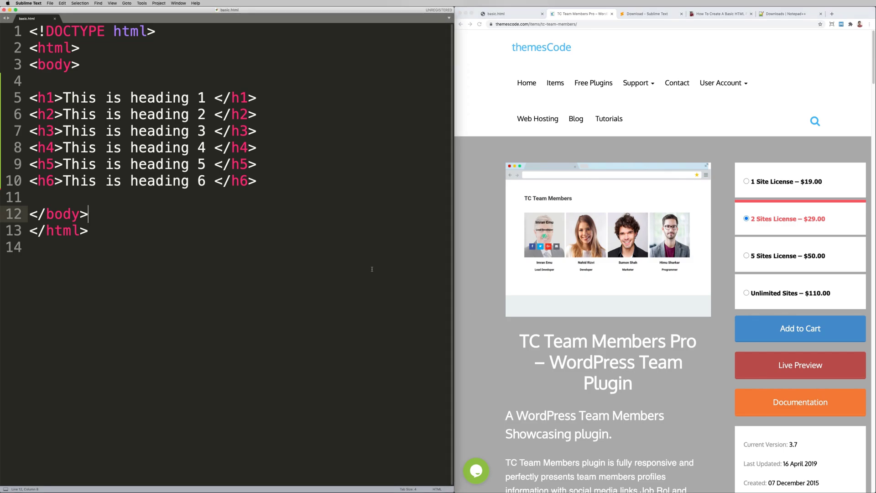
Check the heading lines, selecting the 6 in <h6>, then return to TC Team Members Pro
click(499, 15)
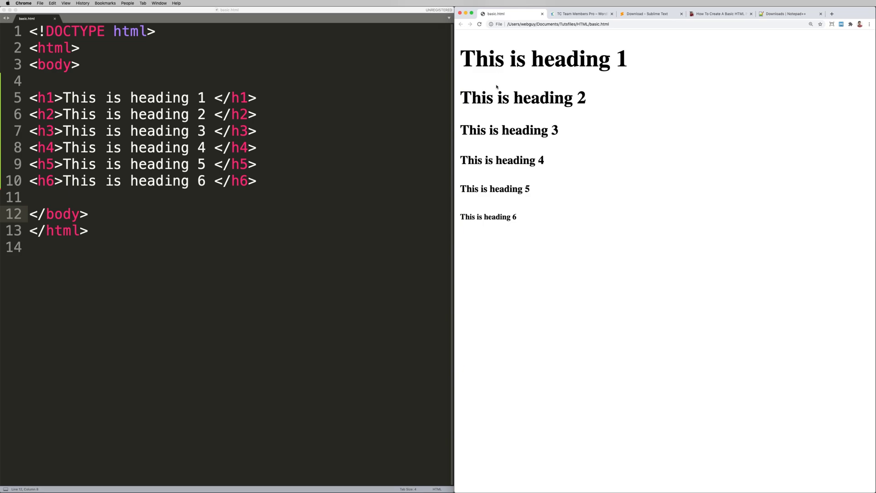
click(371, 245)
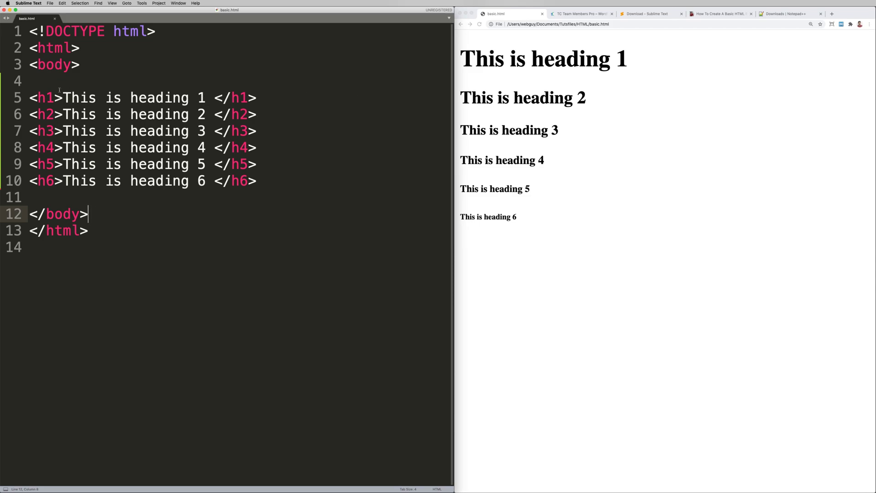
drag(46, 181, 54, 181)
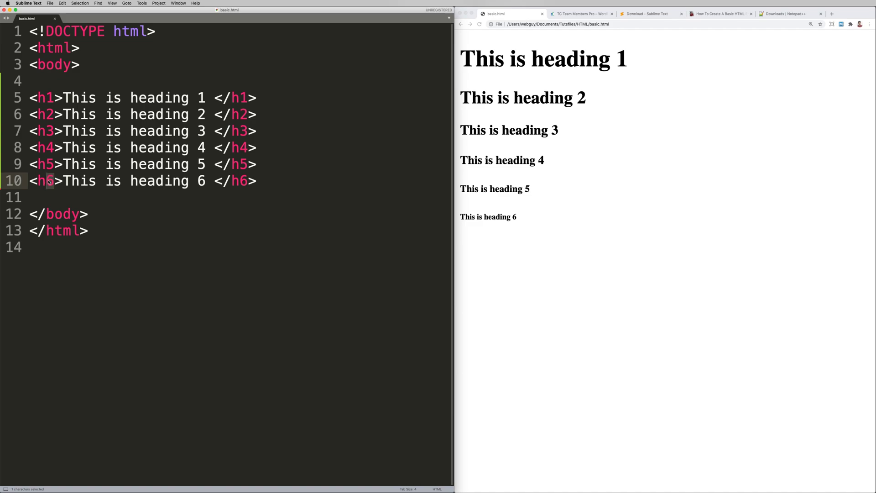
click(289, 190)
click(267, 98)
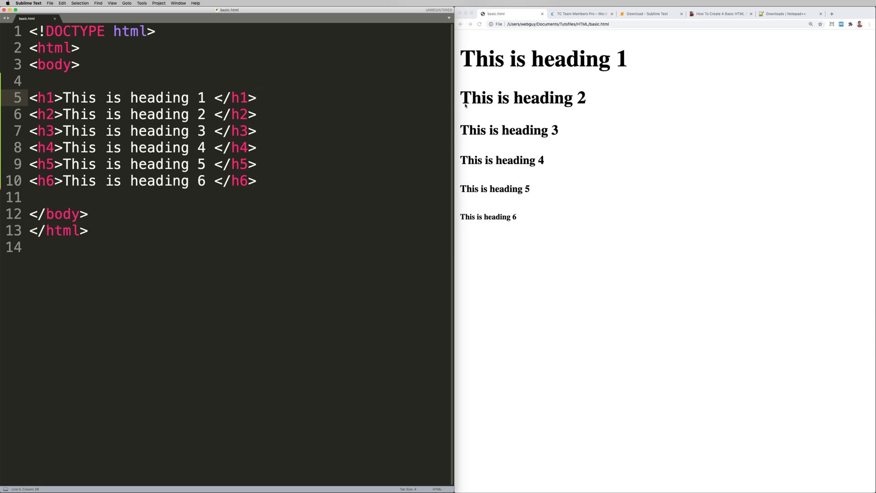
click(581, 14)
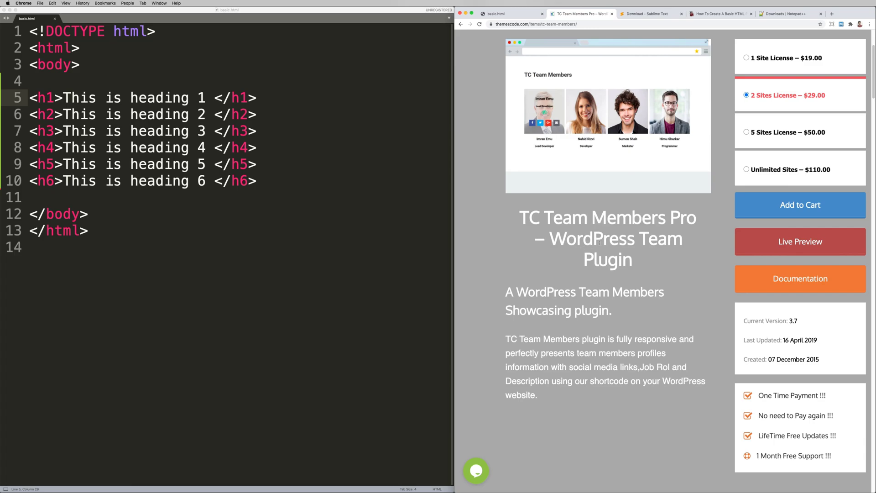
scroll(599, 243, down, 5)
scroll(574, 410, up, 3)
scroll(574, 400, down, 10)
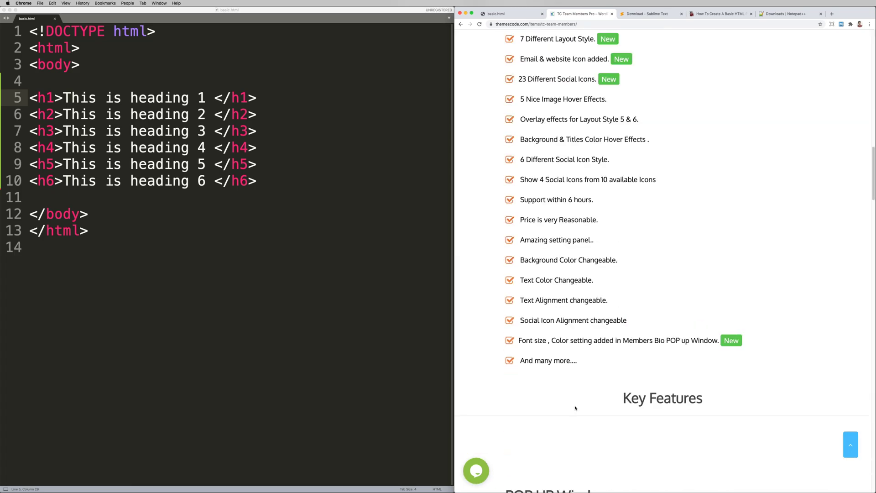
scroll(575, 390, down, 3)
scroll(545, 318, up, 3)
scroll(546, 318, up, 4)
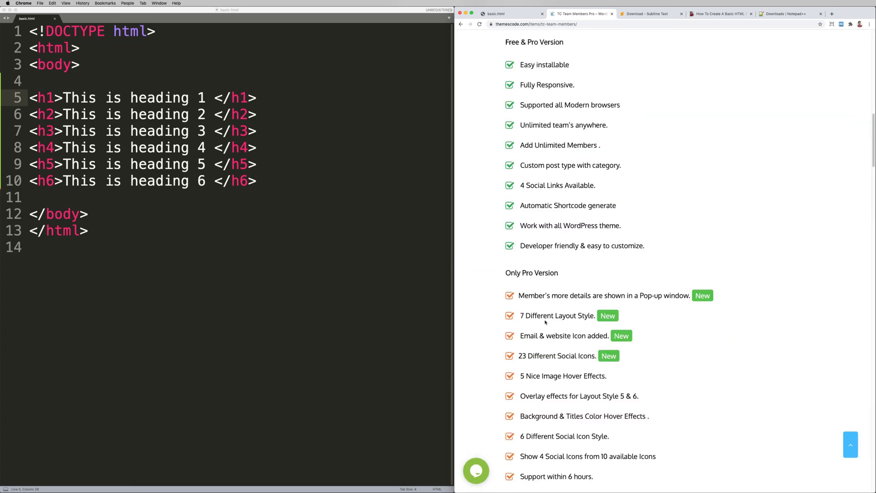
scroll(545, 318, up, 8)
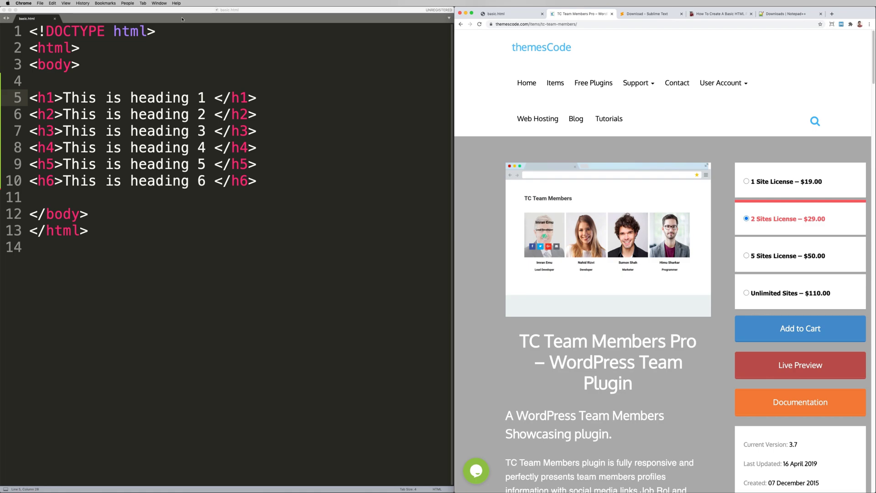
Glance at the Sublime Text and Notepad++ download pages in Chrome
click(640, 13)
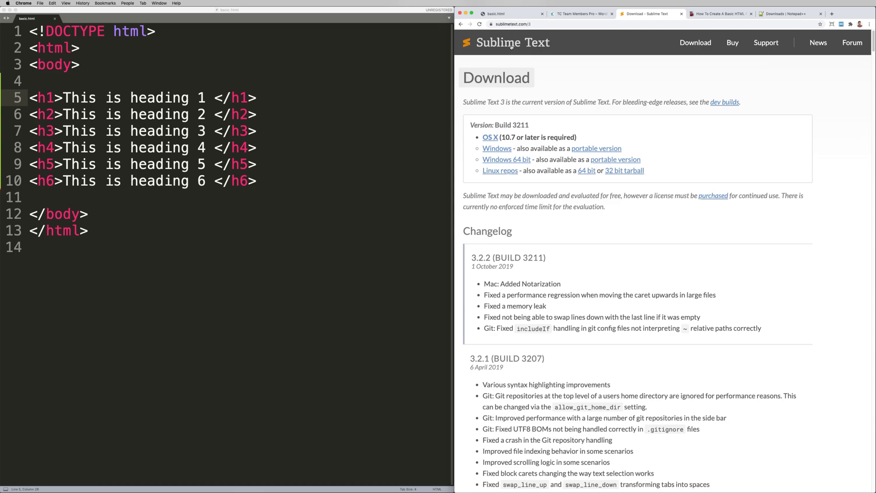
key(super+Tab)
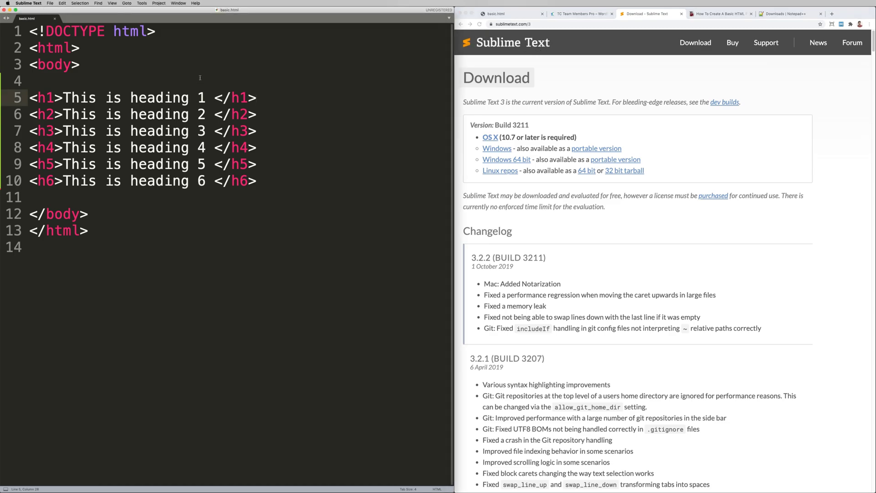
click(787, 14)
scroll(568, 111, down, 3)
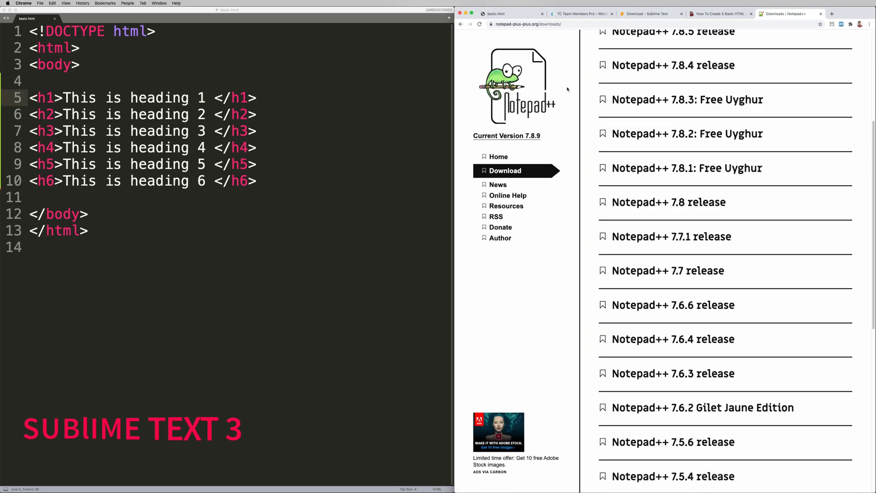
scroll(576, 118, down, 5)
scroll(577, 117, up, 6)
scroll(575, 118, up, 2)
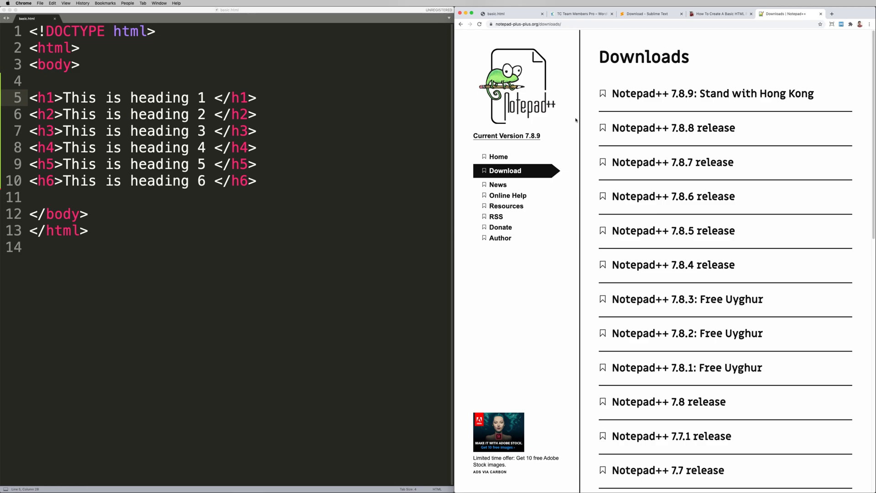
Minimize the YouTube playlist and switch to the 'How To Create A Basic HTML Page' tutorial
click(392, 116)
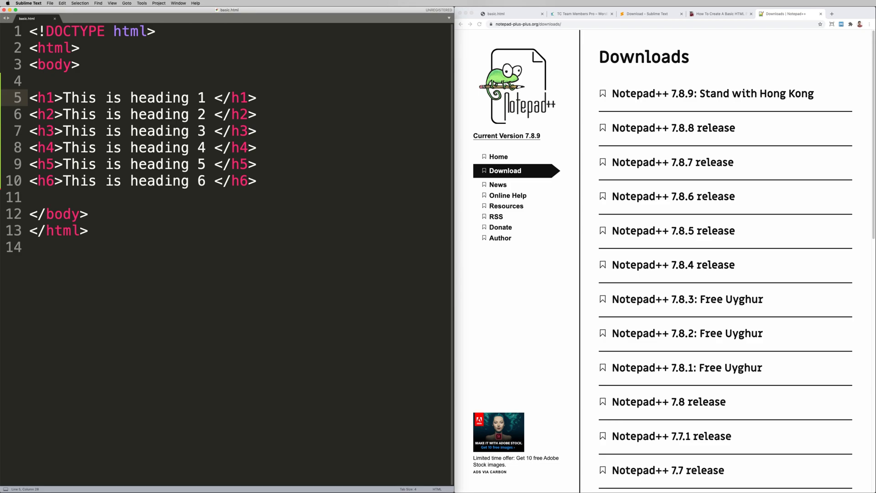
key(super+Tab)
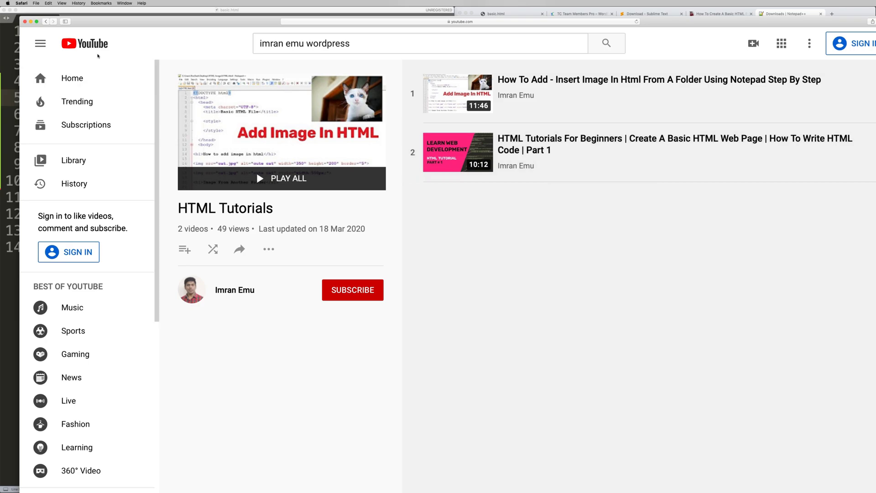
click(31, 21)
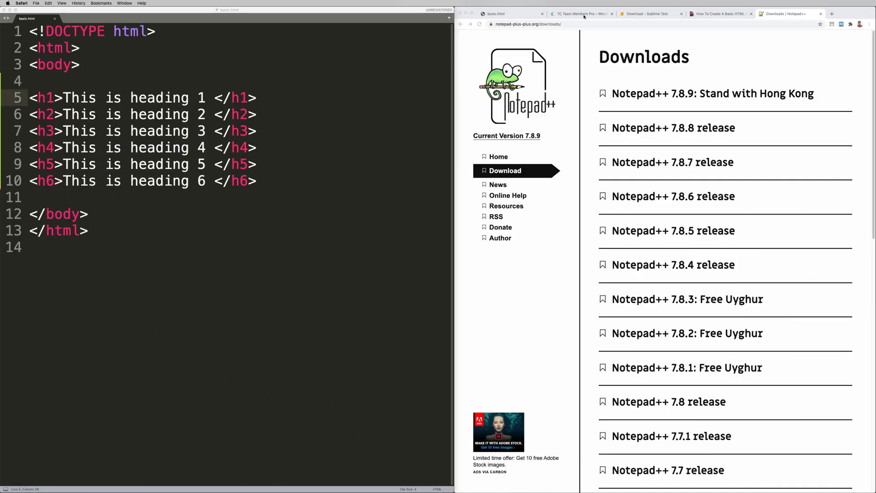
click(727, 16)
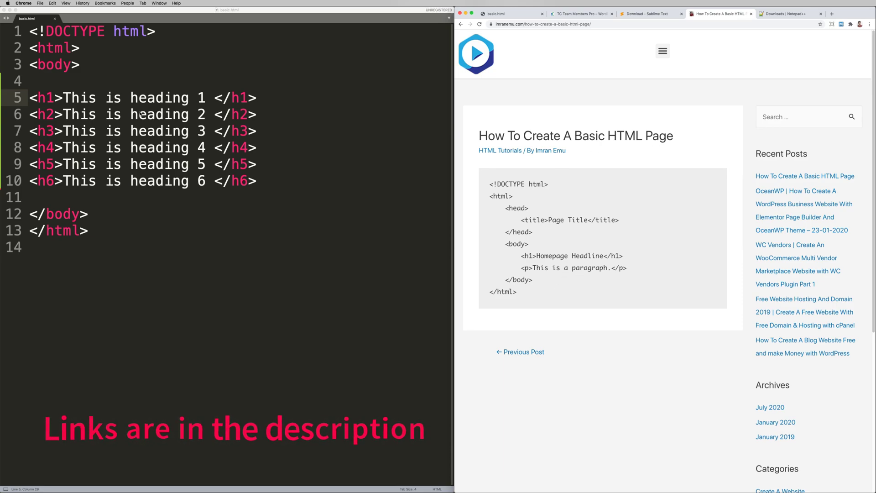
Create a new file and paste the article's sample HTML page code into it
click(76, 10)
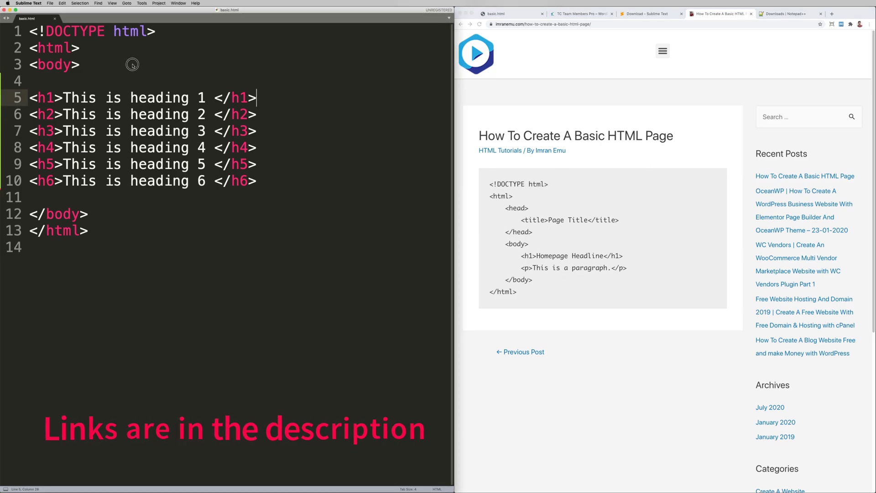
click(50, 4)
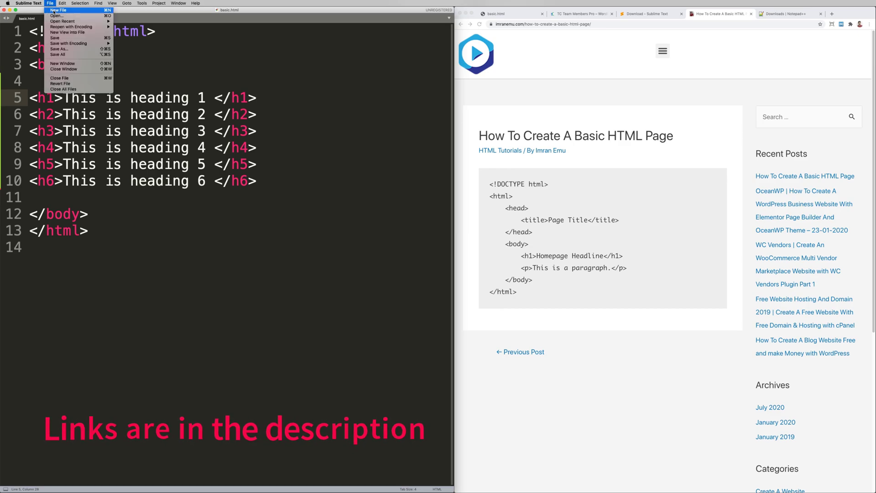
click(54, 13)
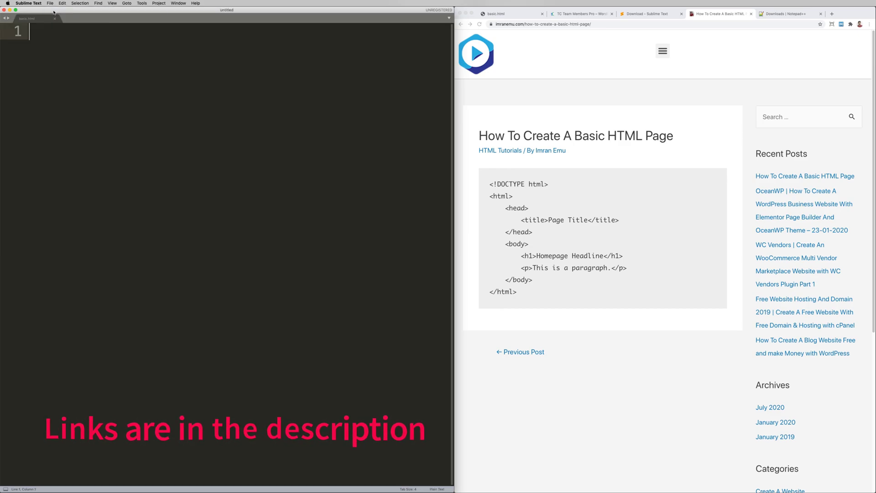
click(490, 183)
drag(490, 183, 522, 290)
right_click(526, 275)
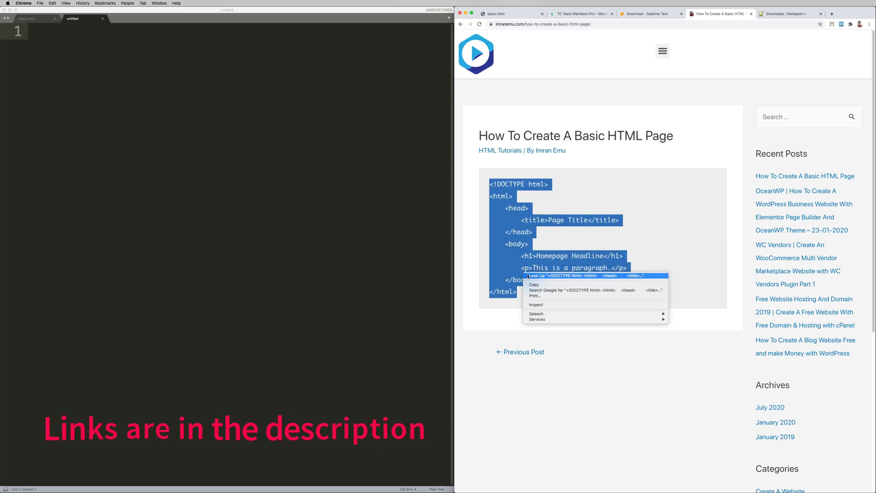
click(533, 284)
click(194, 141)
right_click(194, 142)
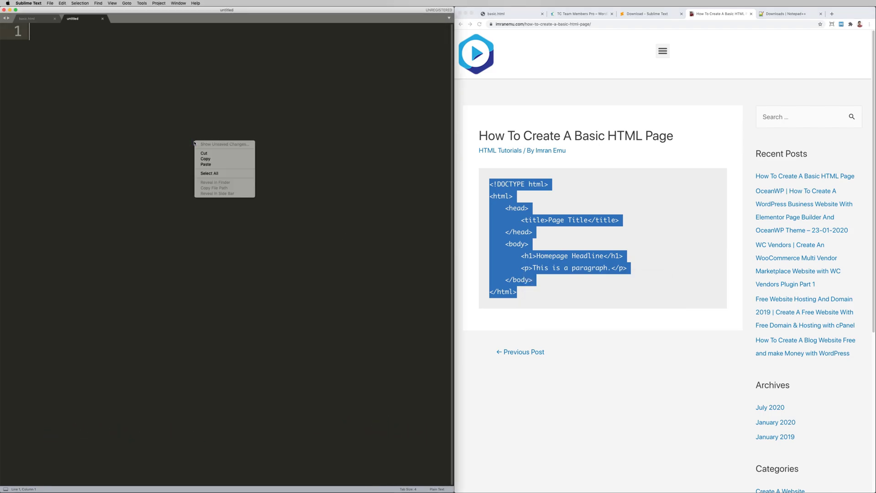
click(206, 164)
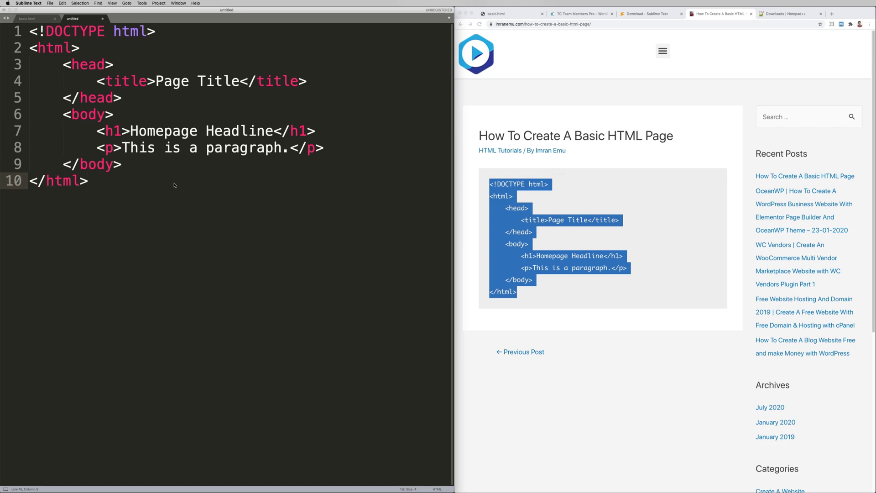
Save the new file as heading.html
key(cmd+s)
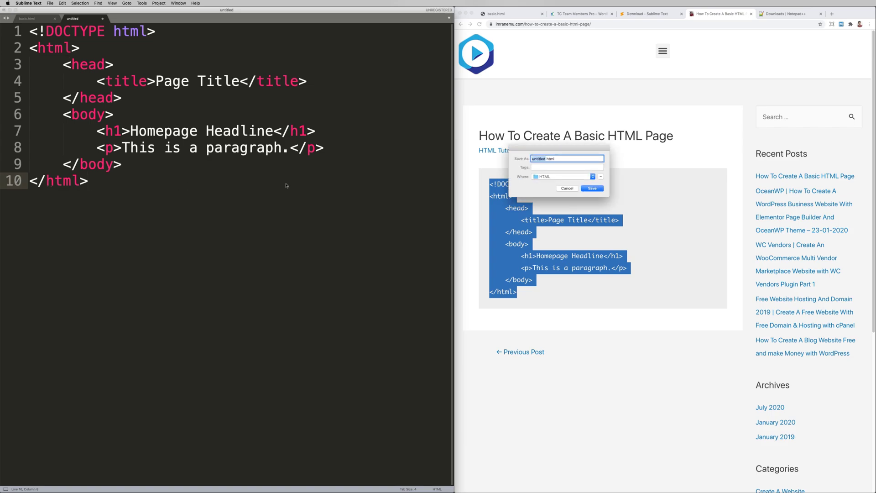
text(h)
text(ea)
text(ding)
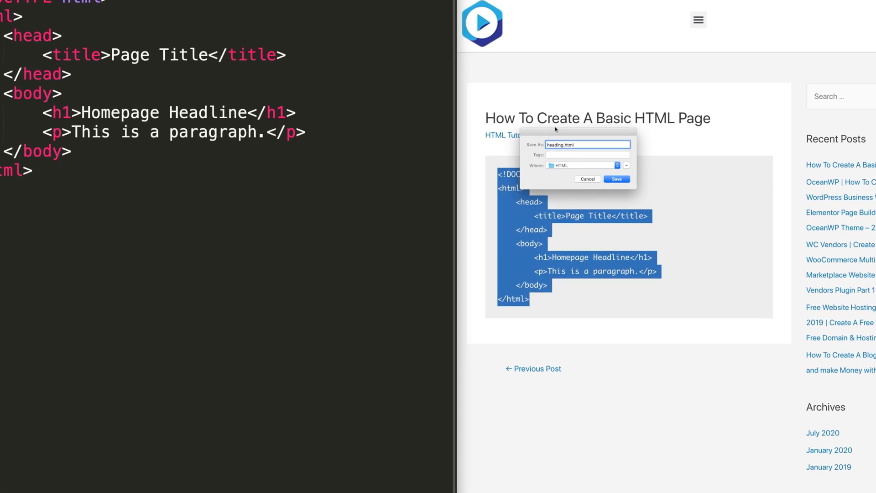
mouse_move(555, 129)
mouse_down()
mouse_move(245, 148)
mouse_move(187, 177)
mouse_up()
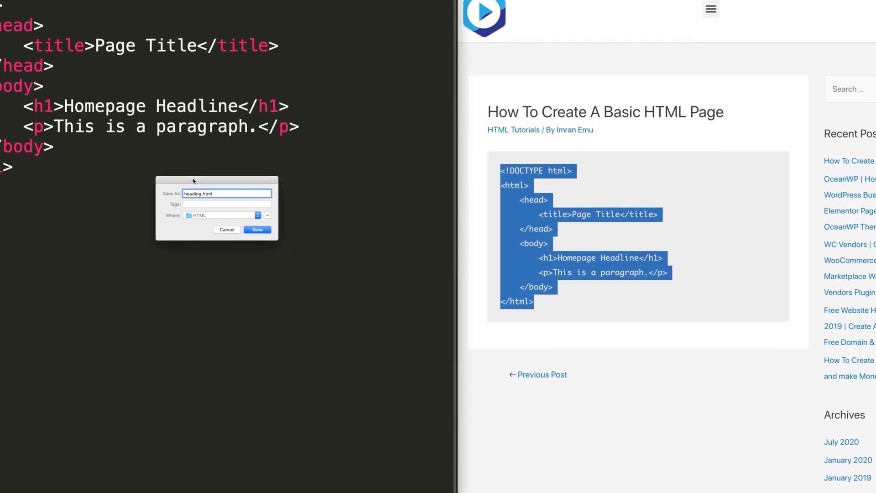
click(253, 230)
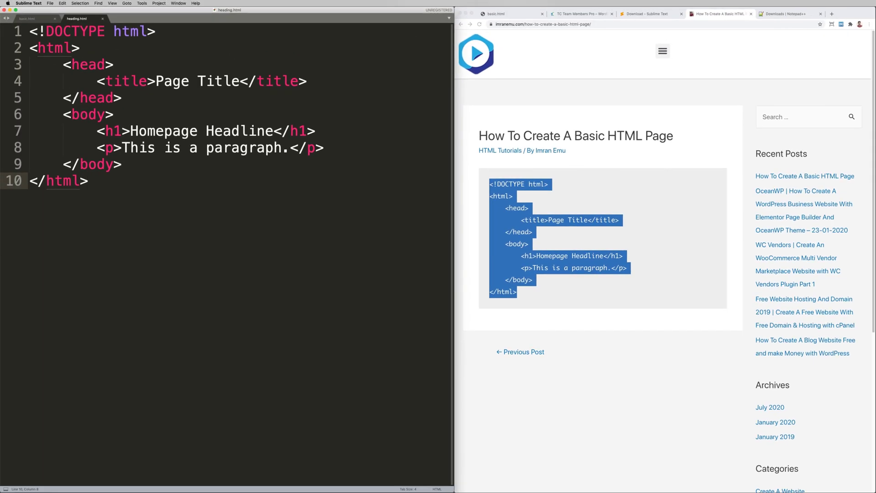
Open heading.html from Documents > Tutsfiles > HTML in Google Chrome via Open With
click(473, 489)
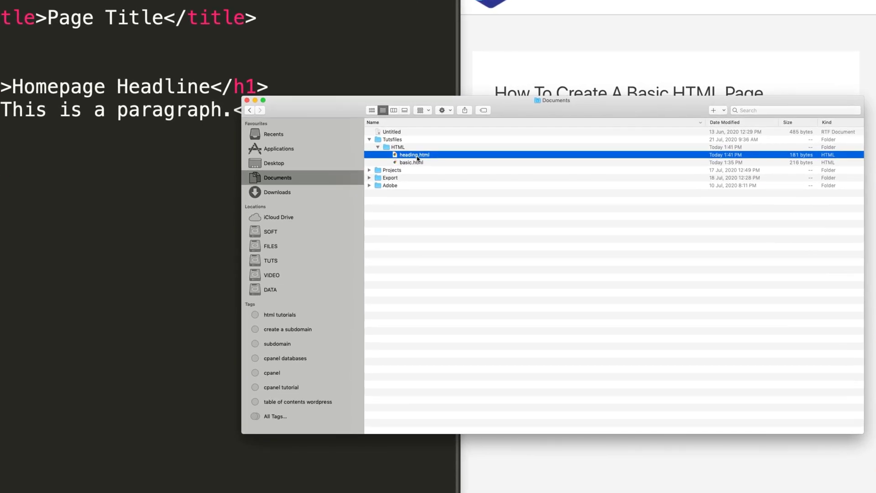
click(424, 157)
right_click(425, 157)
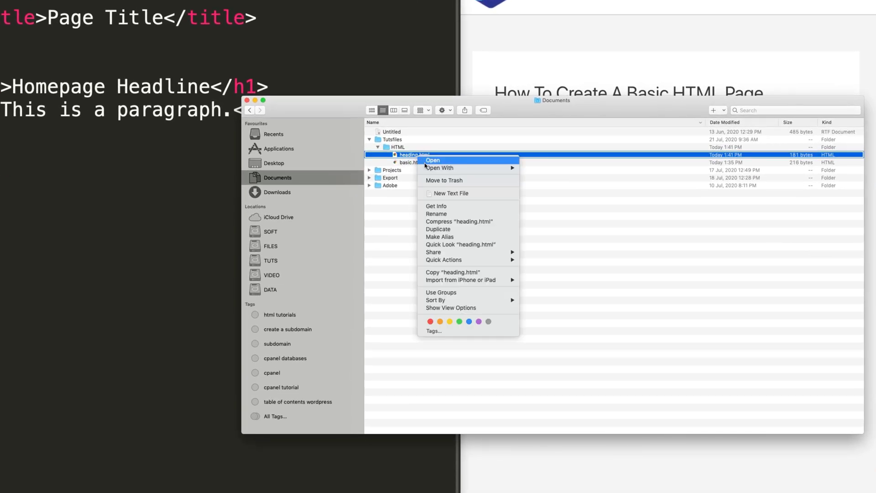
mouse_move(439, 167)
click(581, 170)
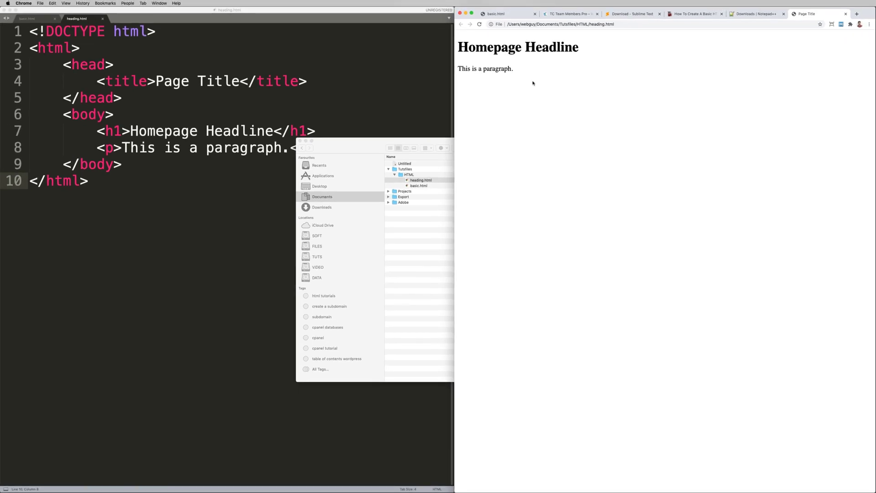
click(414, 87)
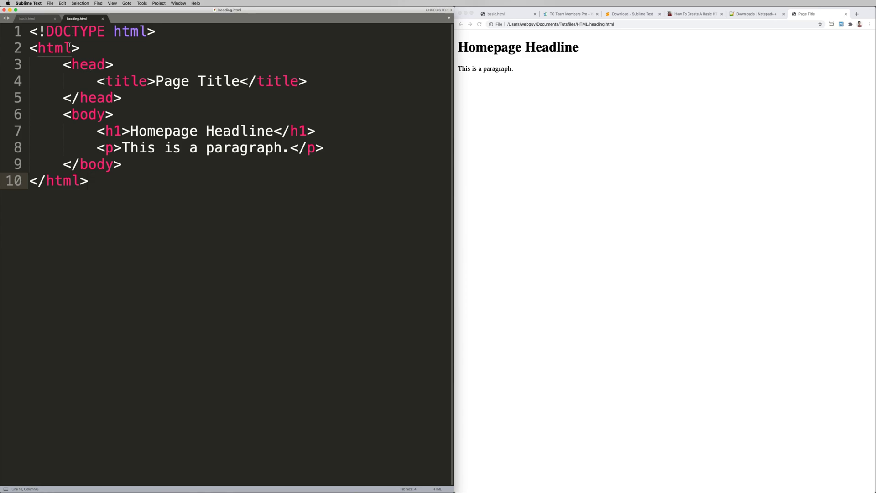
Delete the sample headline and paragraph, leaving blank lines inside the body
click(103, 131)
drag(324, 147, 30, 135)
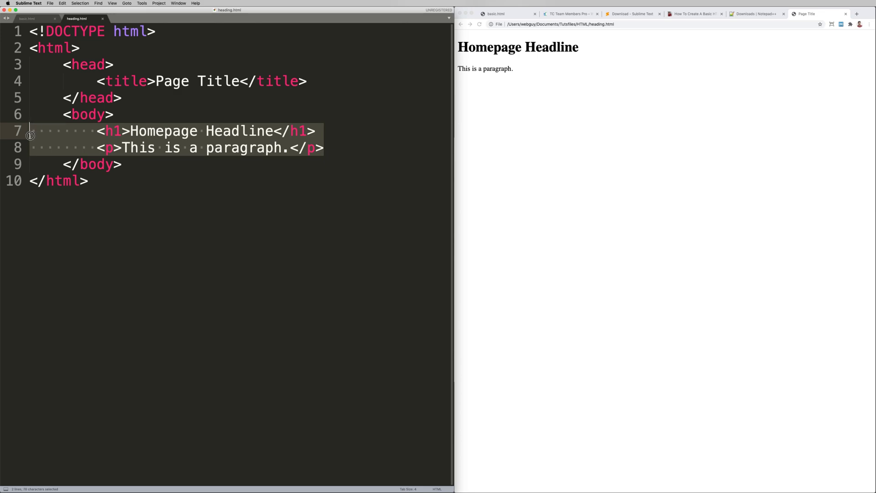
key(BackSpace)
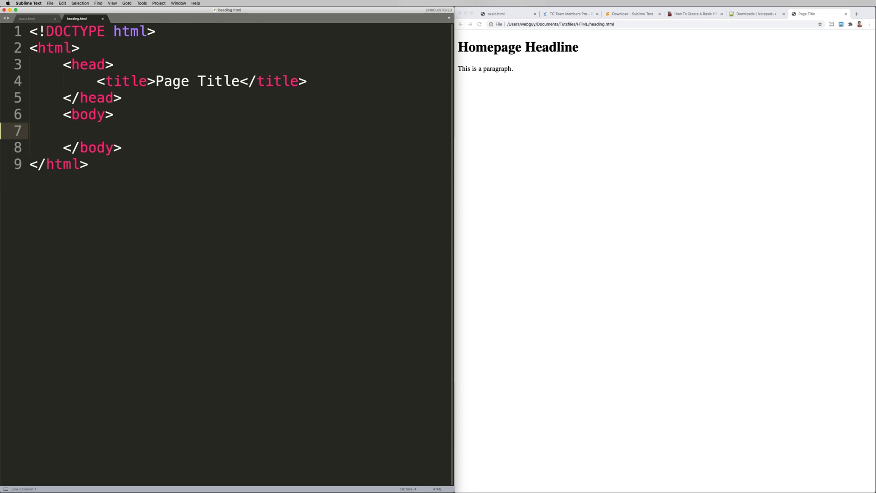
key(Return)
key(Return)
key(Return)
key(Return)
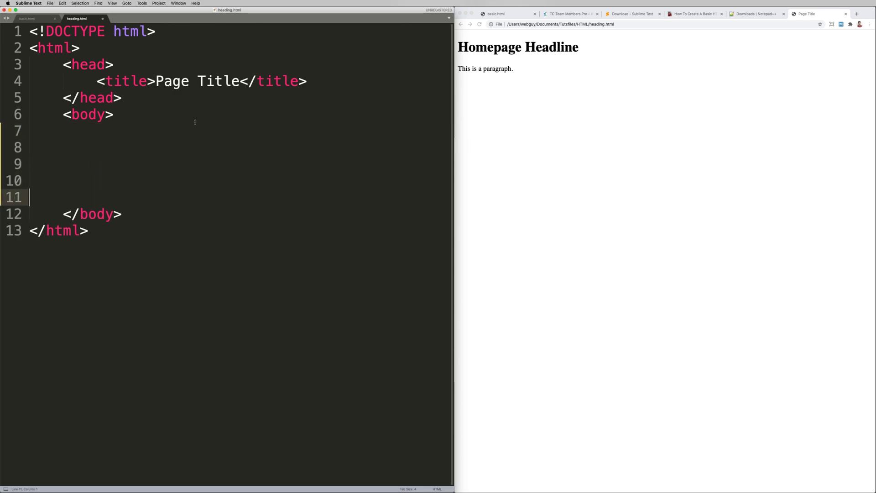
click(195, 122)
Retitle the page 'Heading', save, and reload the blank page in Chrome
click(156, 80)
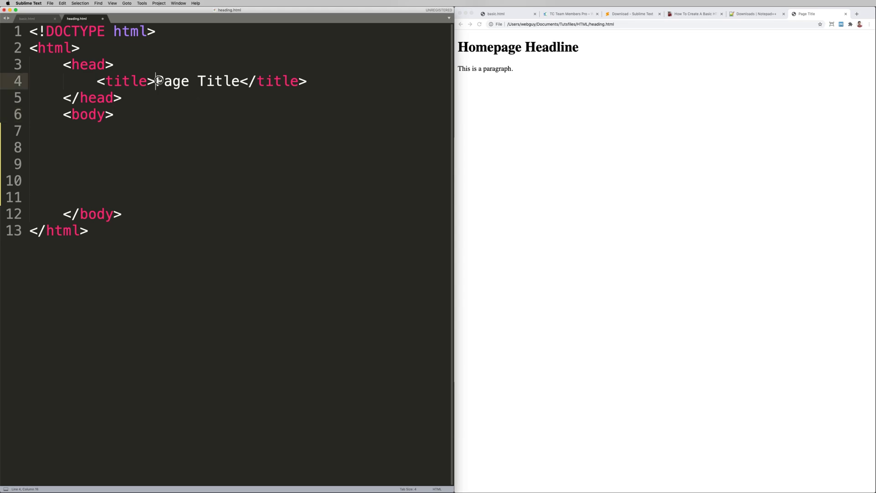
drag(157, 81, 240, 82)
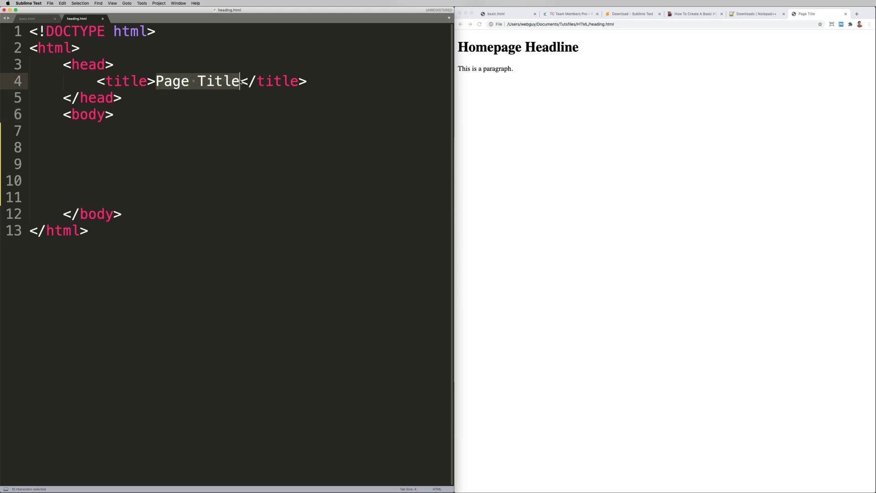
key(BackSpace)
text(H)
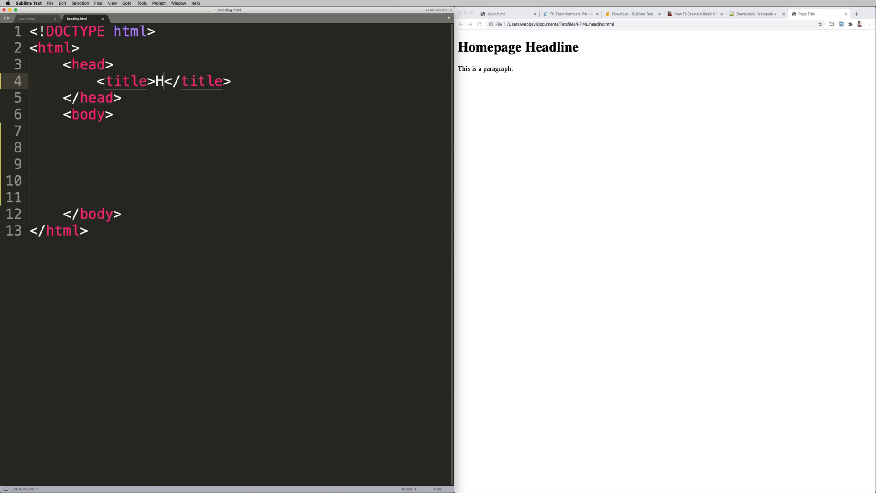
text(eading)
key(super+s)
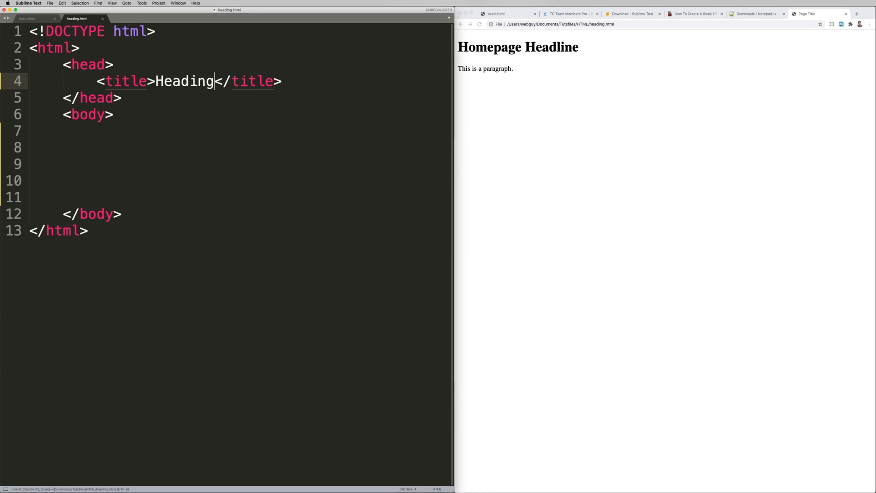
click(480, 24)
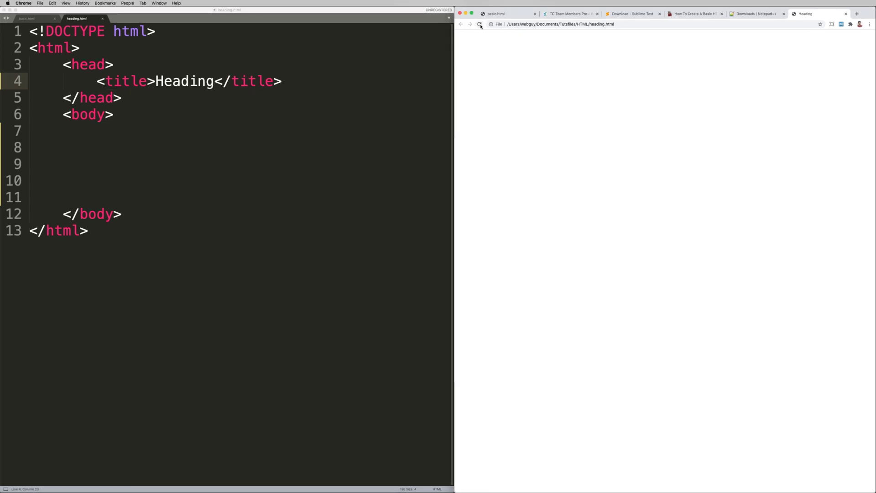
Write <h1>This is Heading 1</h1> on line 8, save, and reload Chrome to render it
click(103, 148)
text(<)
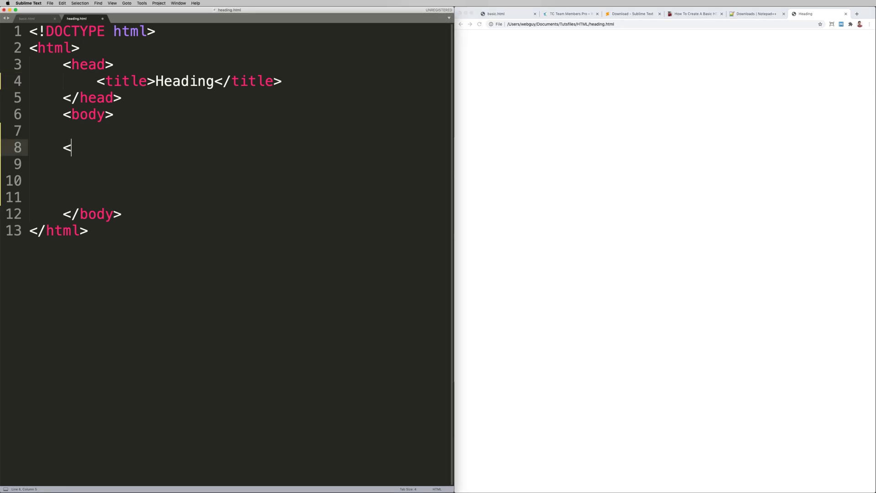
text(h)
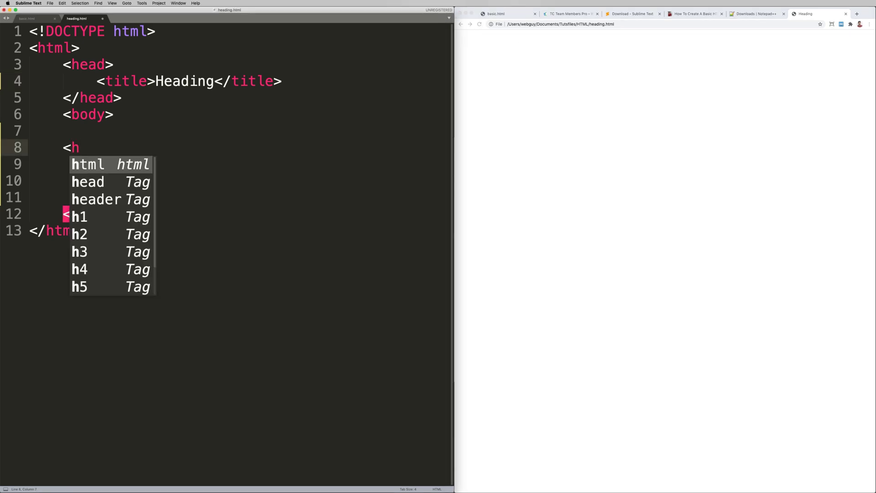
text(1>)
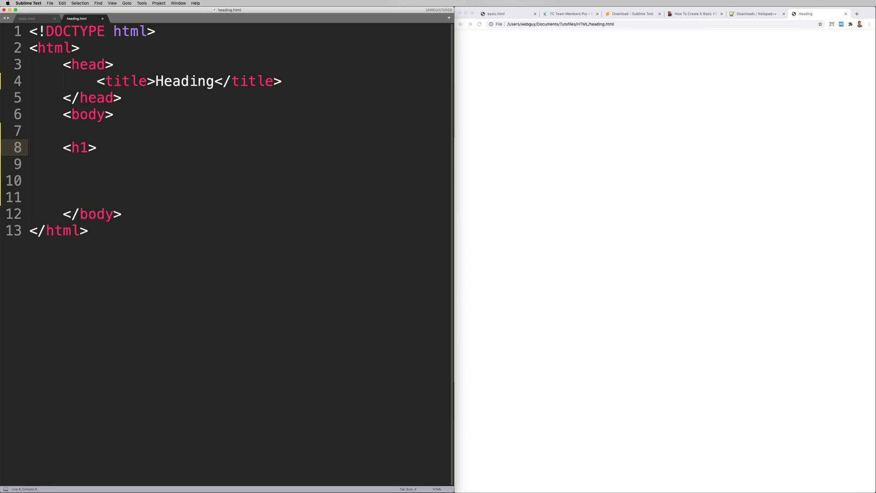
text(</h1>)
click(96, 147)
text(Th)
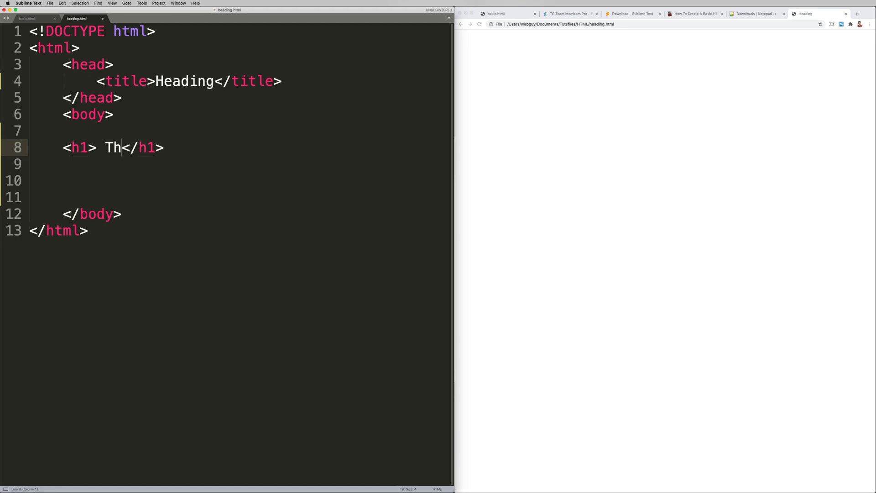
text(i)
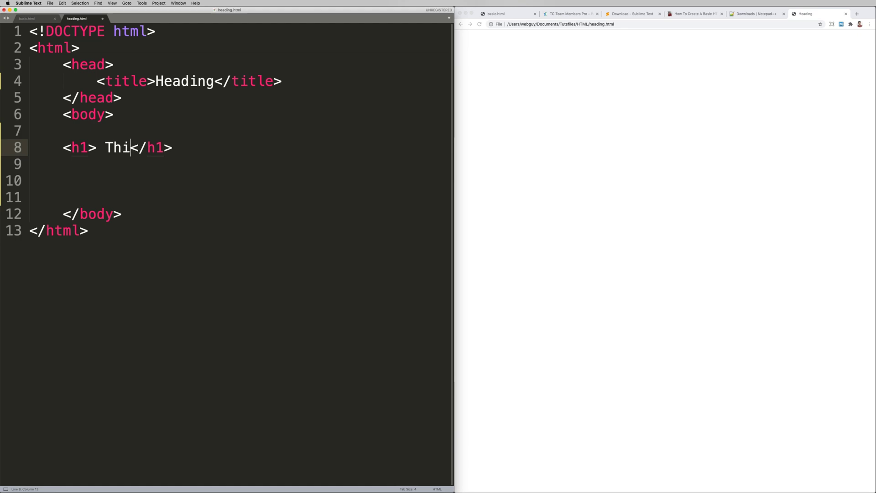
text(s is)
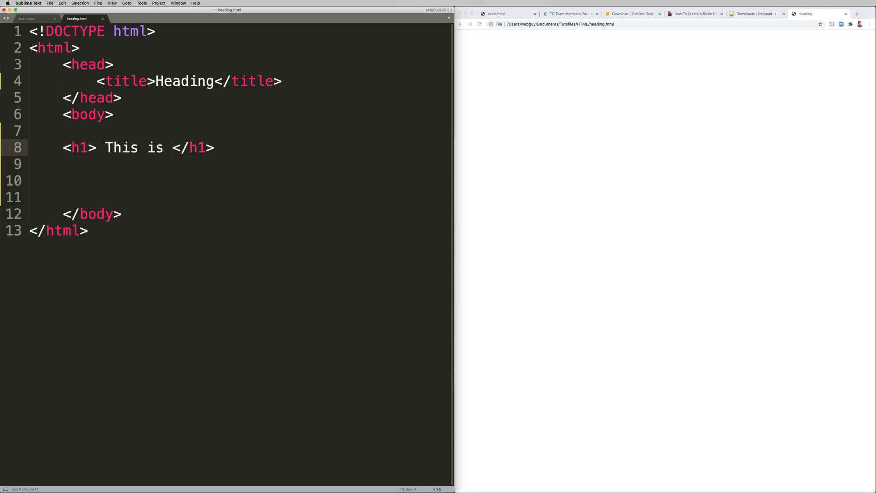
text( Headi)
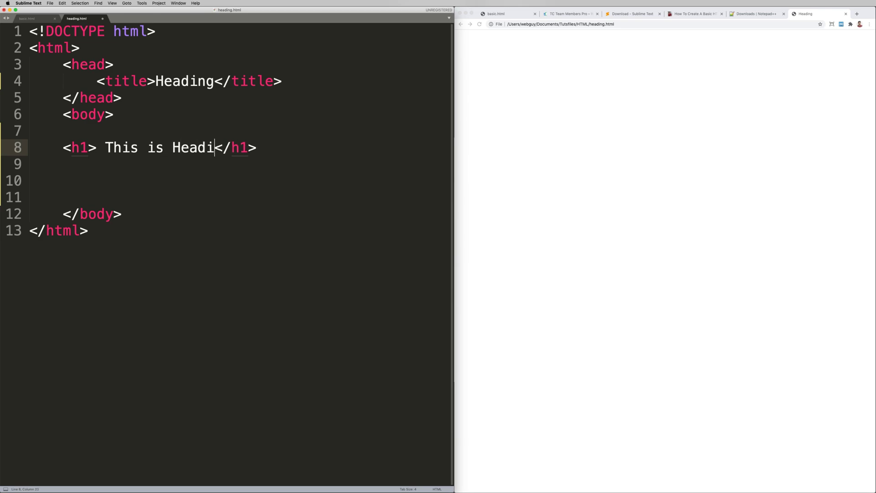
text(ng 1)
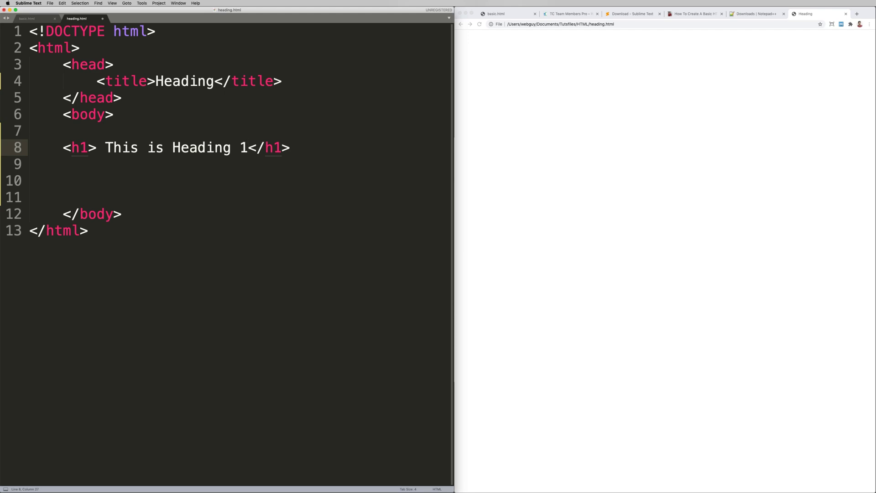
key(super+s)
click(480, 23)
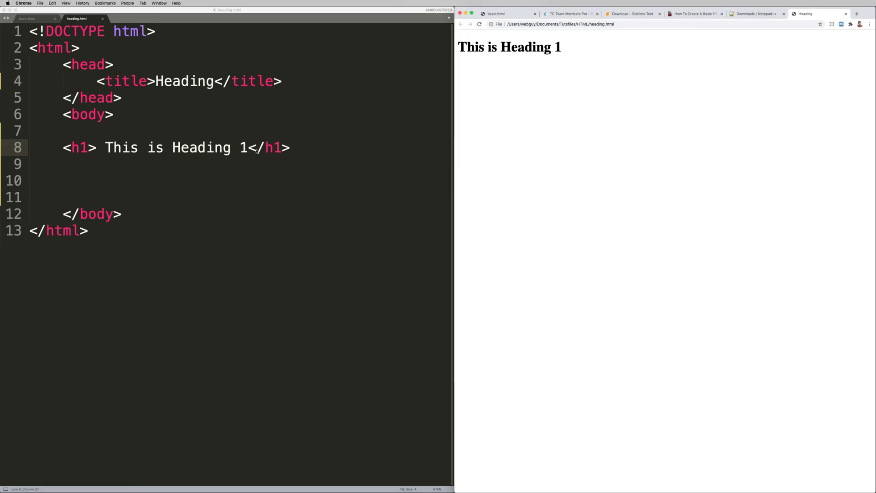
Copy the h1 line, paste two copies below, and indent lines 9 and 11
drag(292, 147, 55, 151)
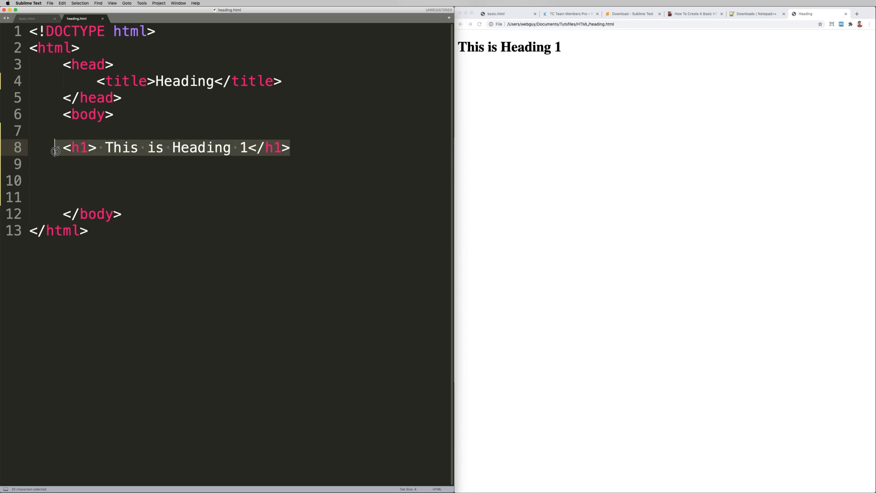
key(super+c)
click(62, 166)
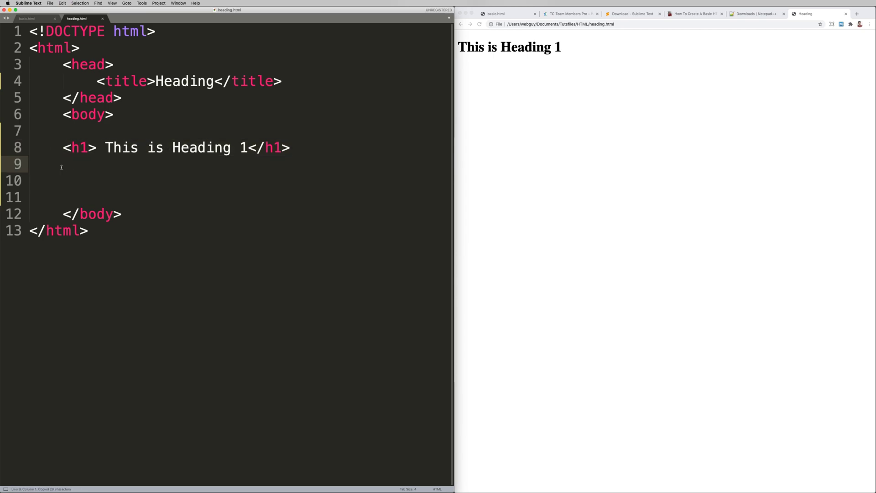
key(super+v)
key(Return)
key(Return)
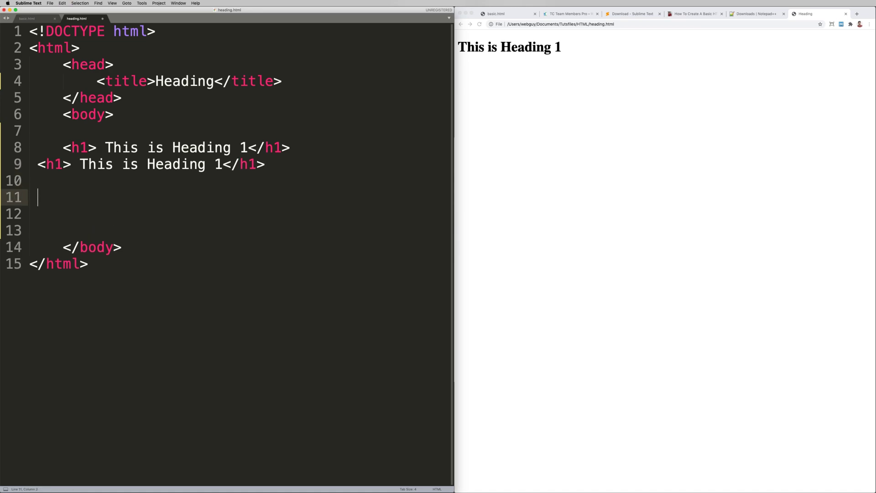
key(super+v)
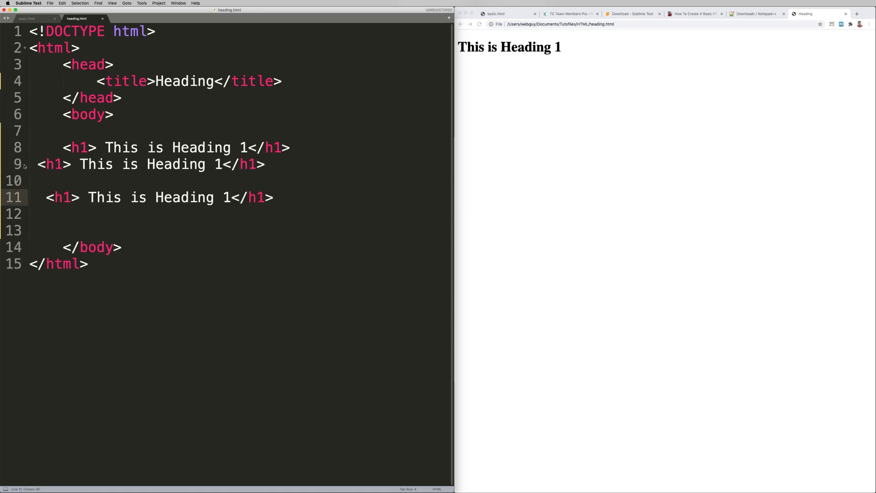
click(34, 164)
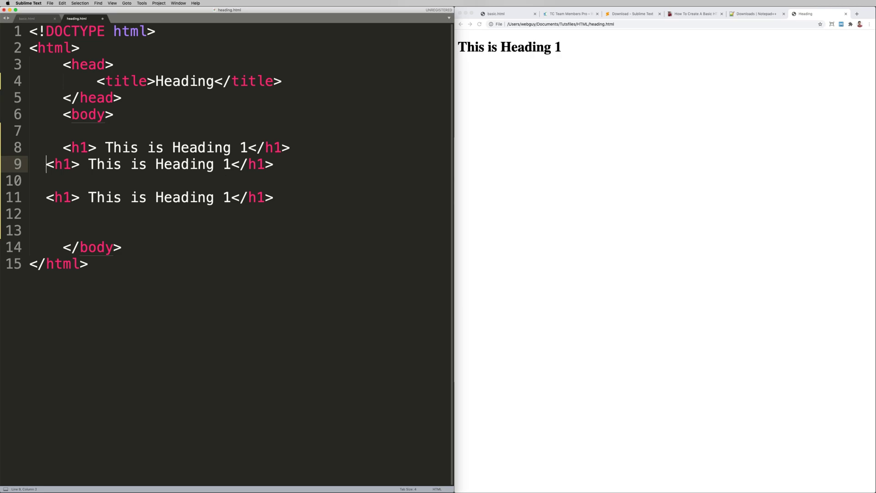
key(Tab)
click(45, 193)
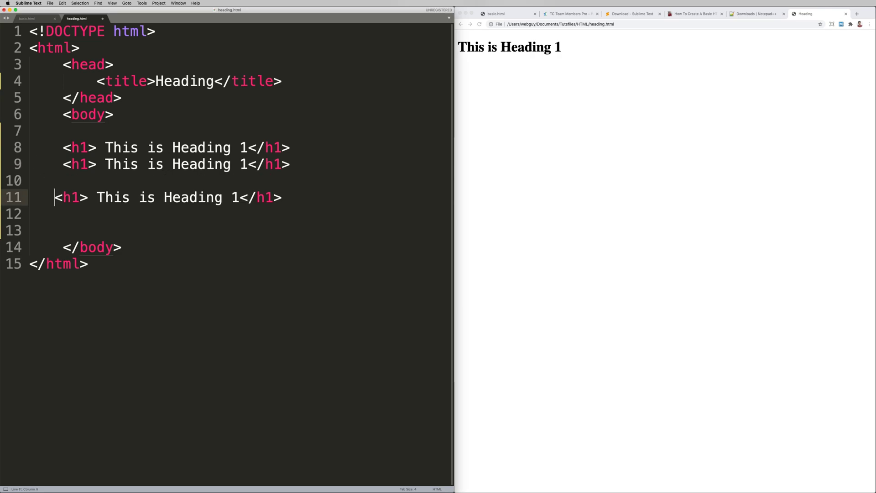
key(Tab)
Paste three more copies of the h1 line on lines 12–14
click(293, 198)
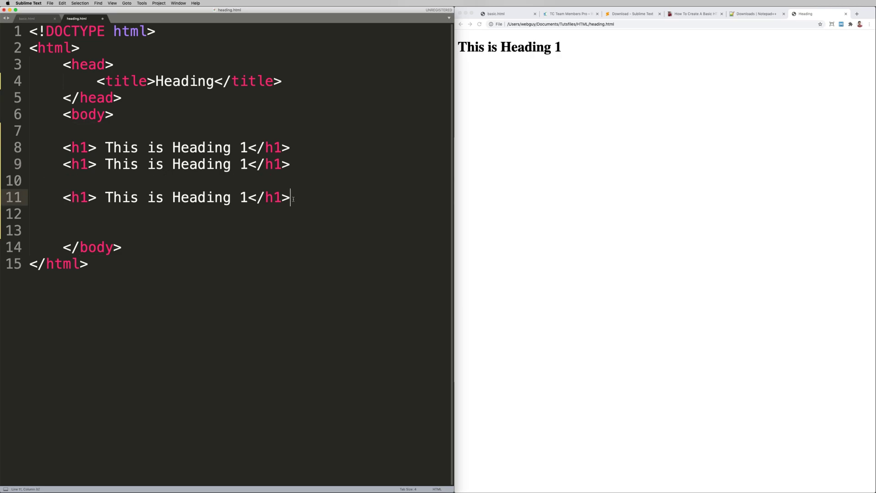
key(Return)
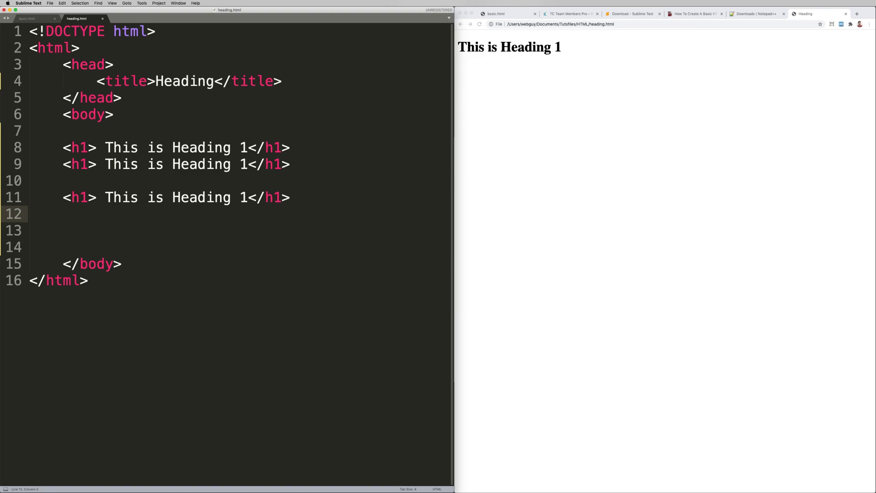
key(ctrl+v)
key(Return)
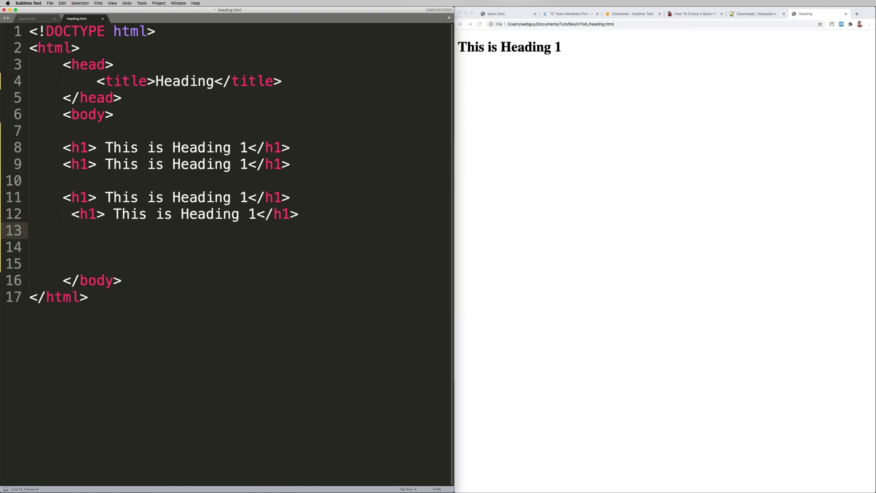
key(ctrl+v)
key(Return)
key(ctrl+v)
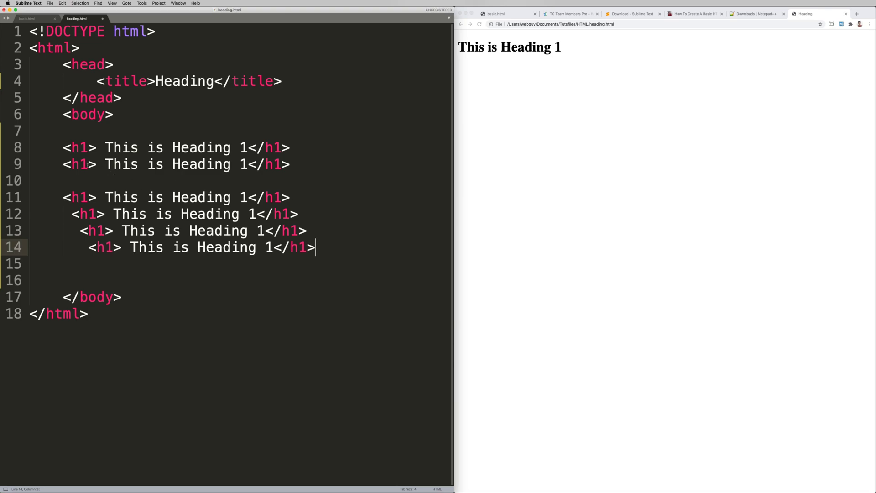
Change lines 9, 11 and 12 to h2, h3 and h4 with matching heading numbers
drag(87, 165, 81, 165)
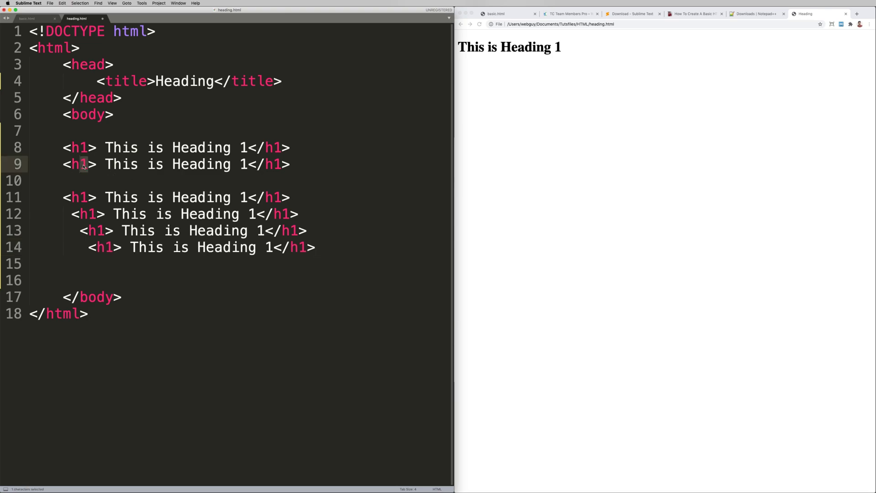
text(2)
click(248, 165)
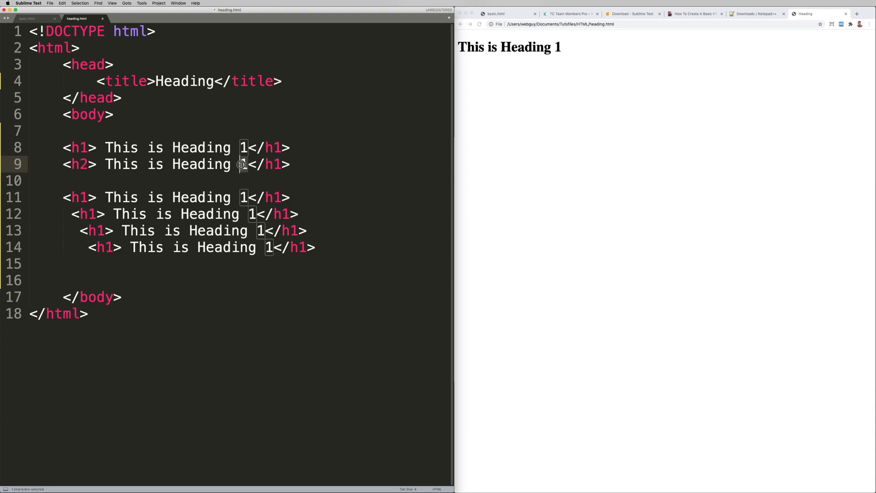
key(BackSpace)
text(2)
drag(282, 165, 273, 165)
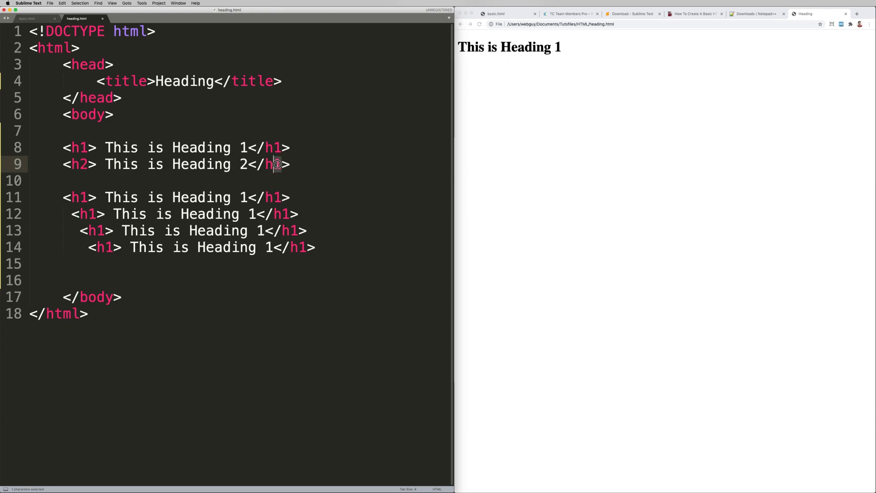
text(2)
drag(80, 197, 86, 198)
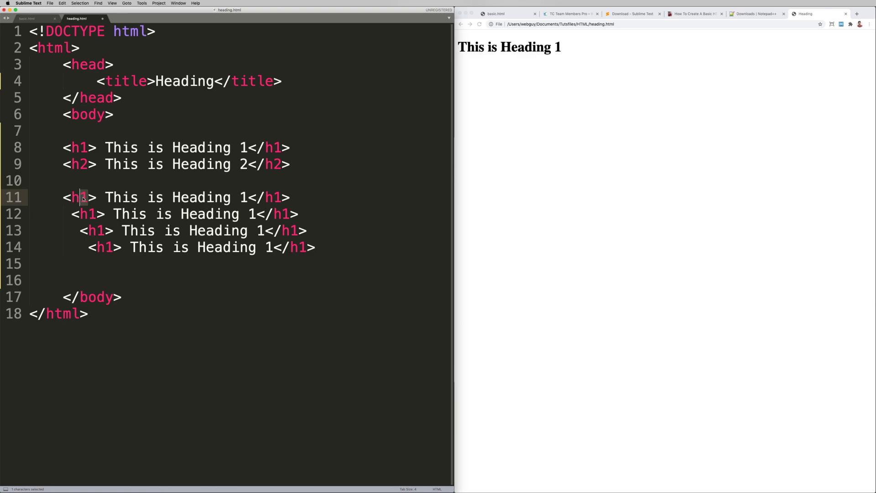
text(3)
drag(280, 198, 273, 198)
text(3)
drag(88, 215, 96, 215)
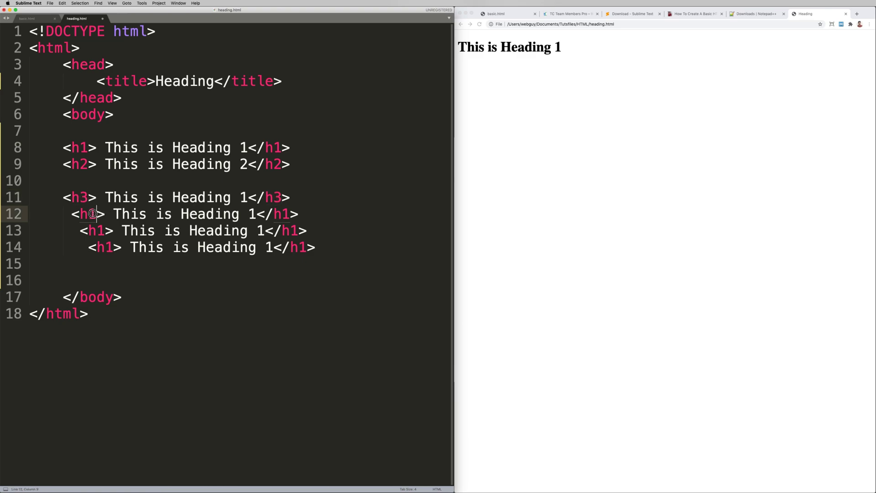
text(4)
drag(281, 214, 289, 214)
text(4)
double_click(251, 214)
text(4)
double_click(242, 197)
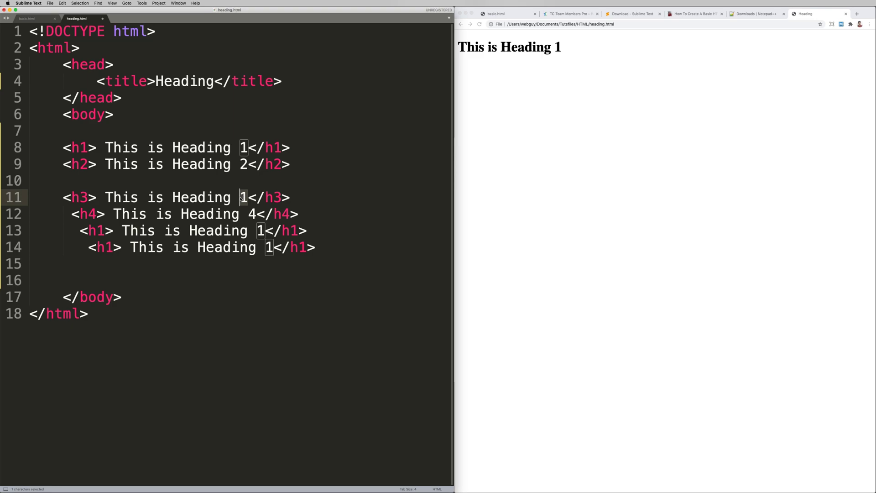
text(3)
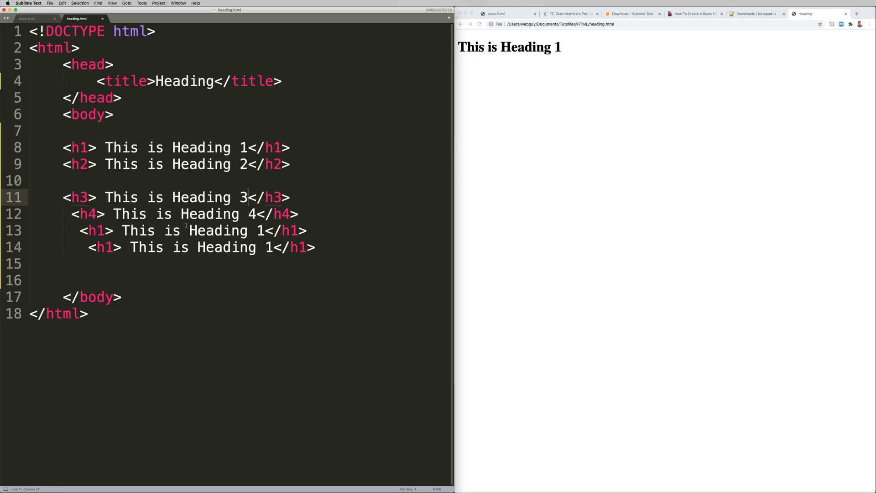
Make lines 13 and 14 h5 and h6 with matching text, and save heading.html
drag(96, 230, 102, 230)
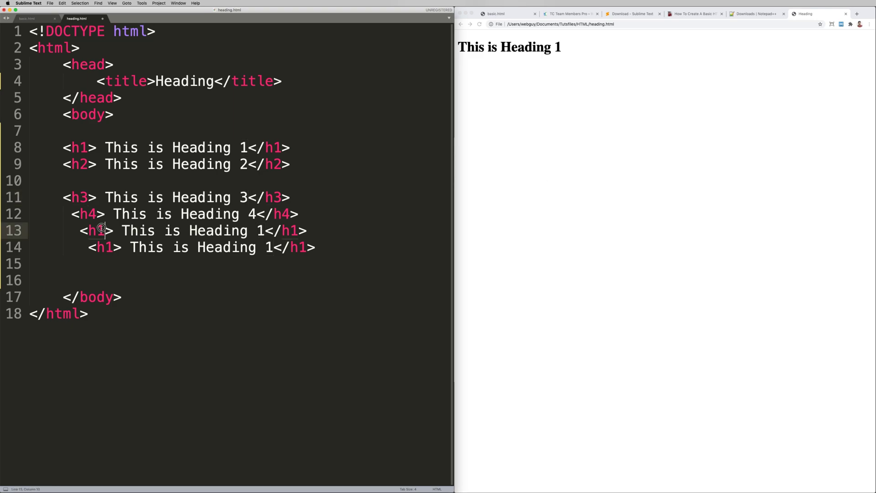
text(5)
drag(291, 230, 296, 230)
text(5)
double_click(261, 231)
text(5)
drag(104, 248, 109, 248)
text(6)
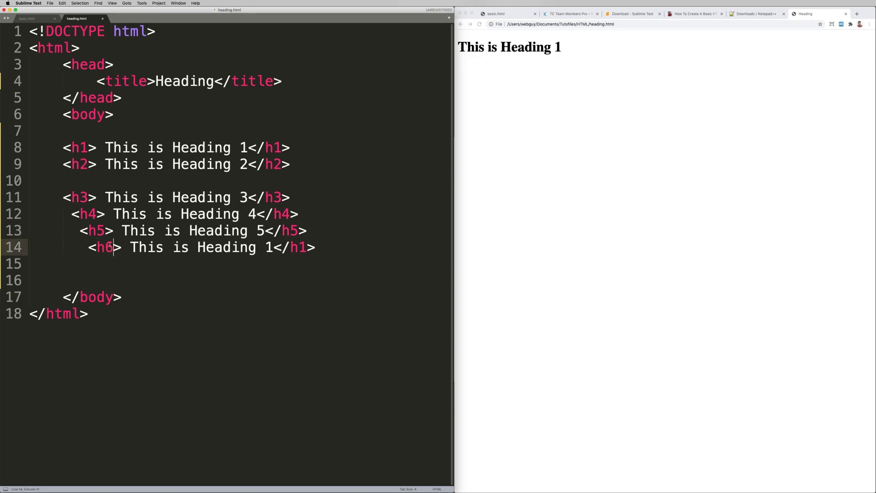
drag(296, 247, 304, 247)
text(6)
double_click(269, 247)
click(266, 247)
text(6)
key(super+s)
Reload Chrome to show all six headings, checking the h6 line and the TC Team Members Pro tab
click(480, 25)
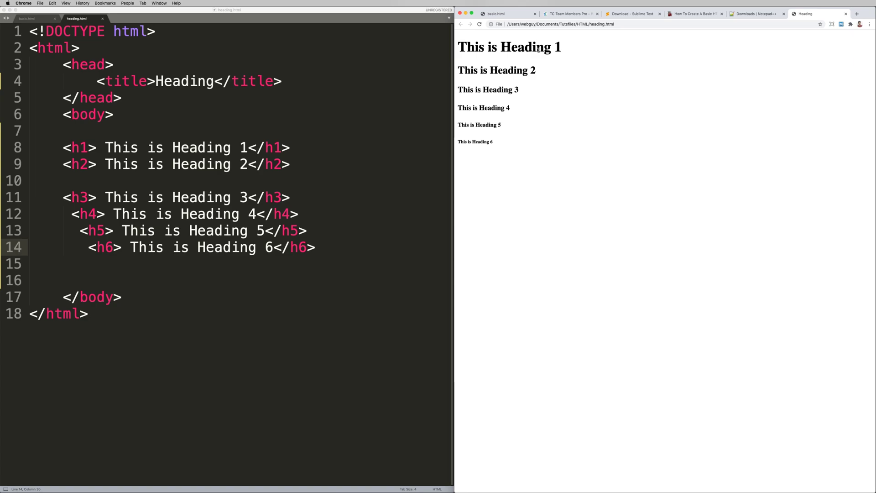
click(110, 248)
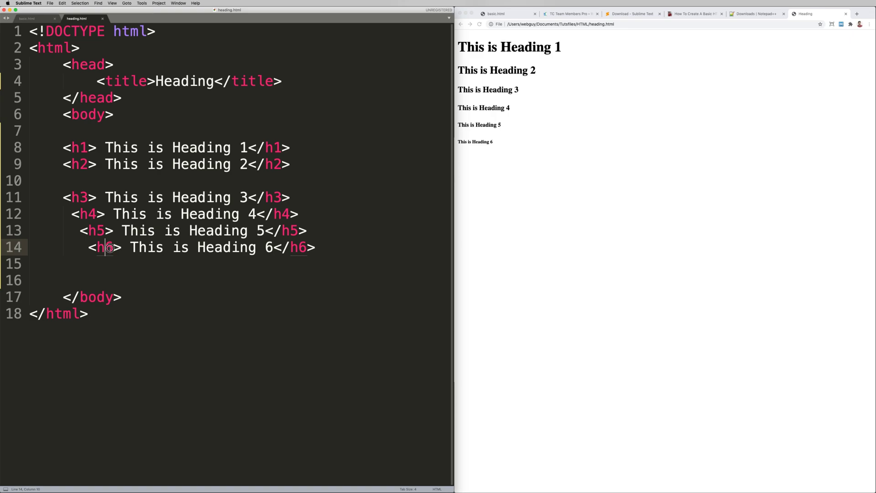
drag(104, 247, 114, 248)
click(482, 143)
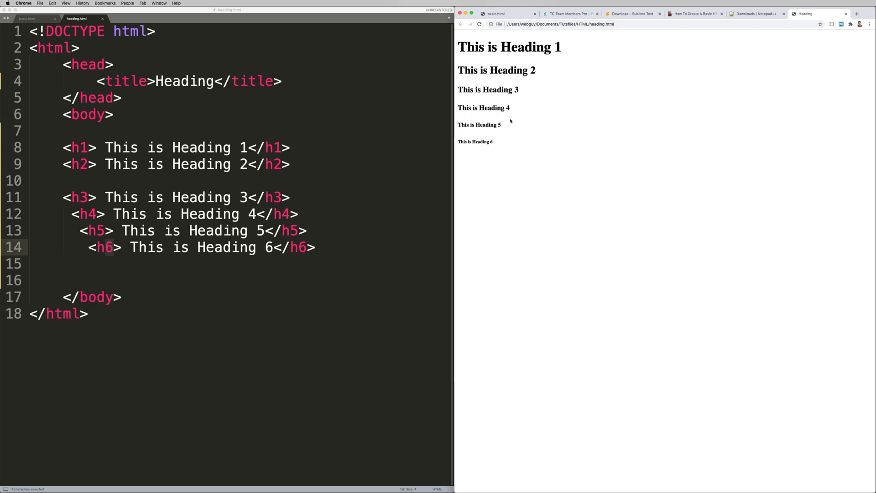
click(575, 14)
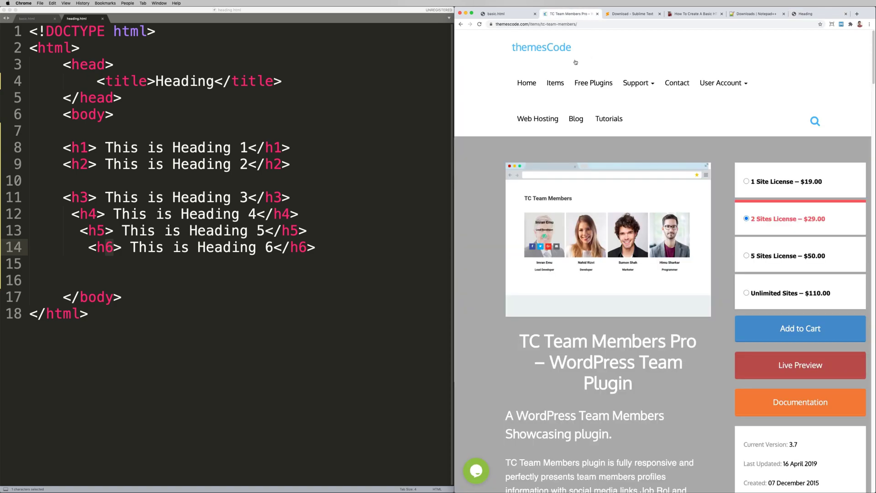
scroll(583, 198, down, 5)
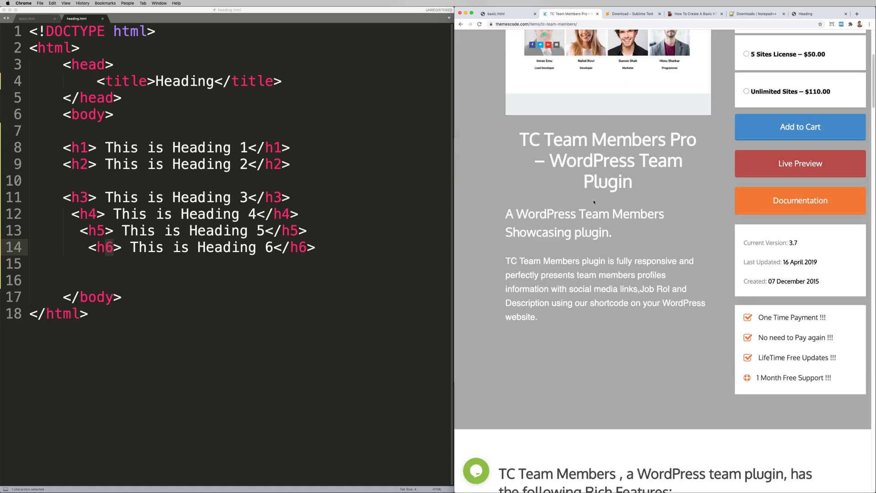
click(828, 14)
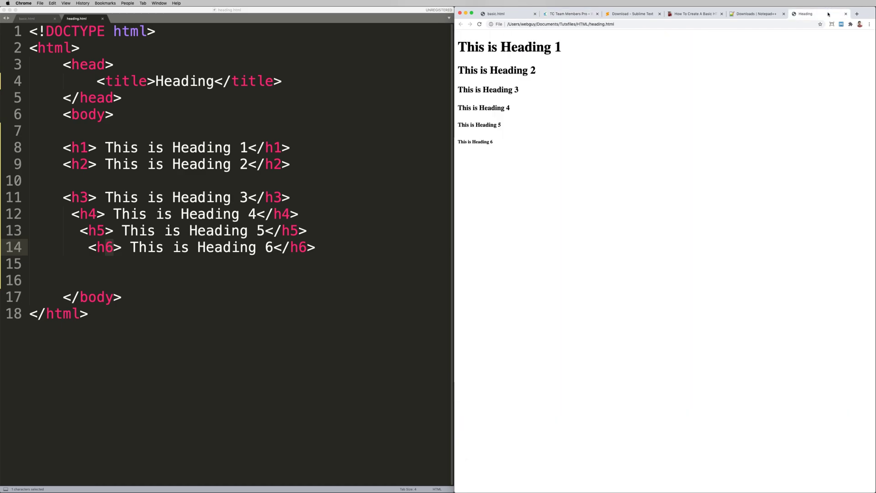
Bring the editor forward, then minimize the YouTube HTML Tutorials playlist window
click(356, 163)
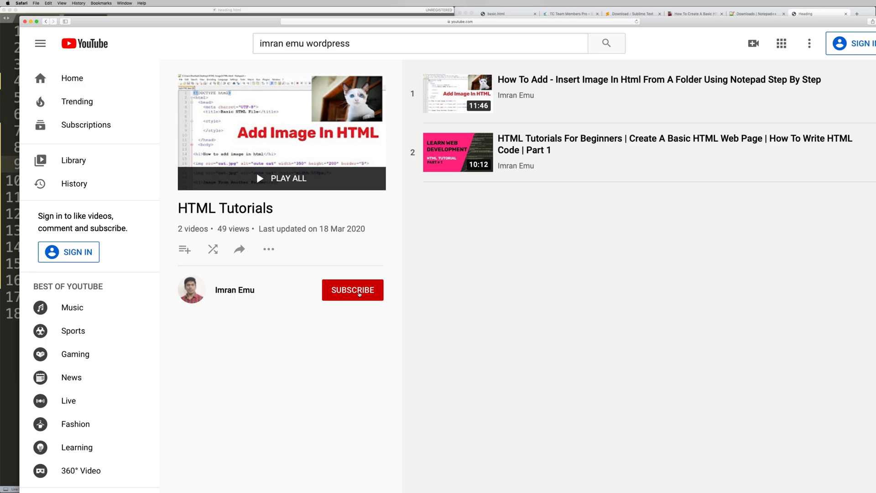
click(31, 22)
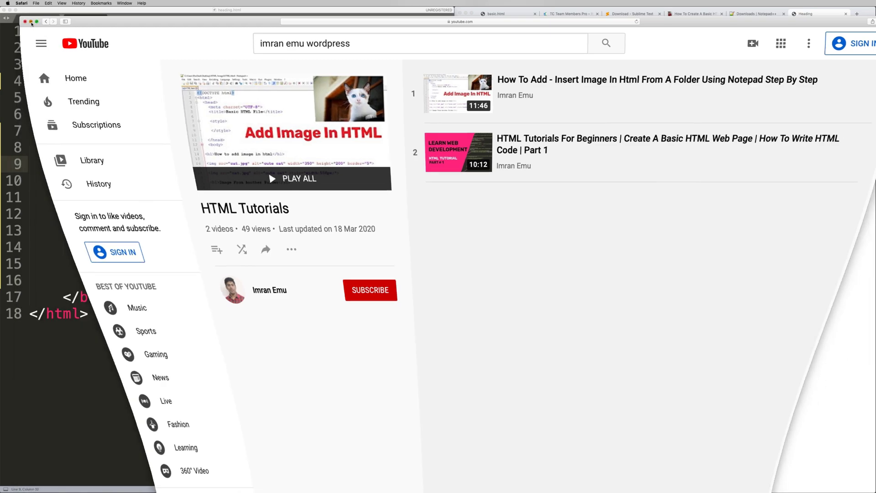